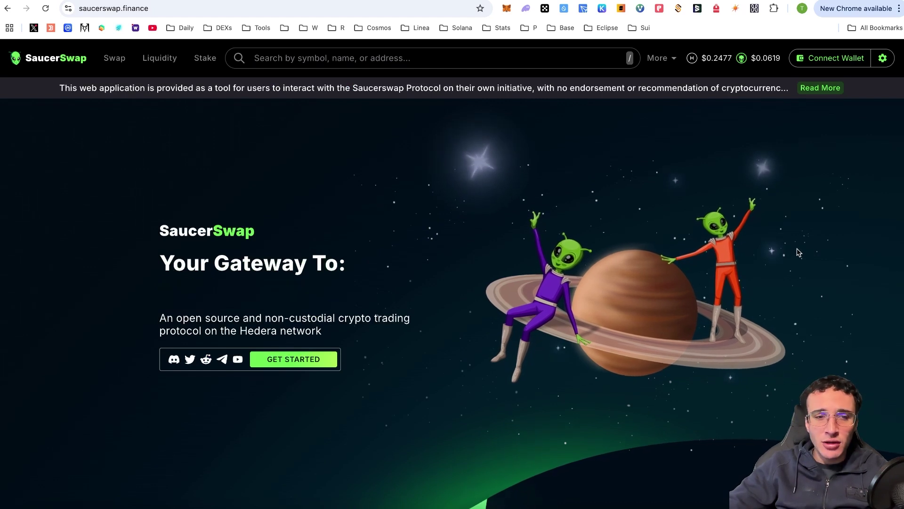
{"action": "scroll", "coordinate": [808, 256], "scroll_direction": "down", "scroll_amount": 3}
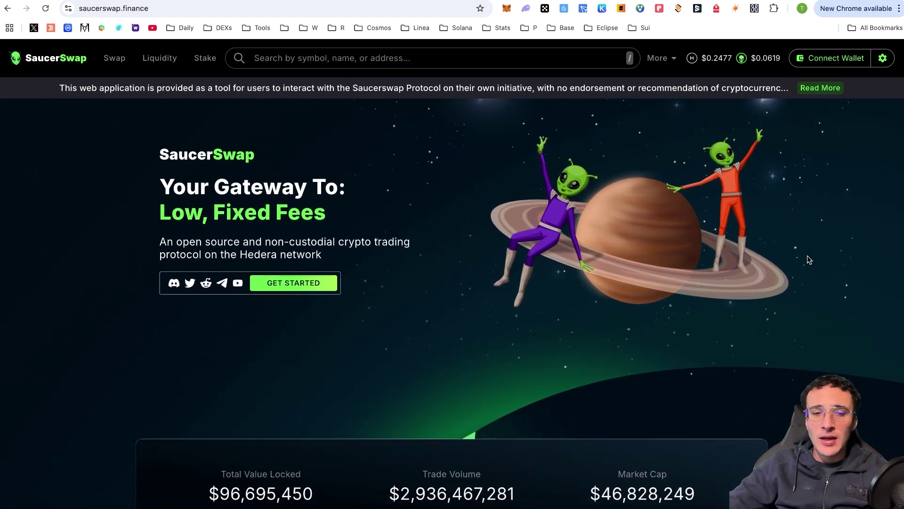
{"action": "scroll", "coordinate": [807, 259], "scroll_direction": "down", "scroll_amount": 3}
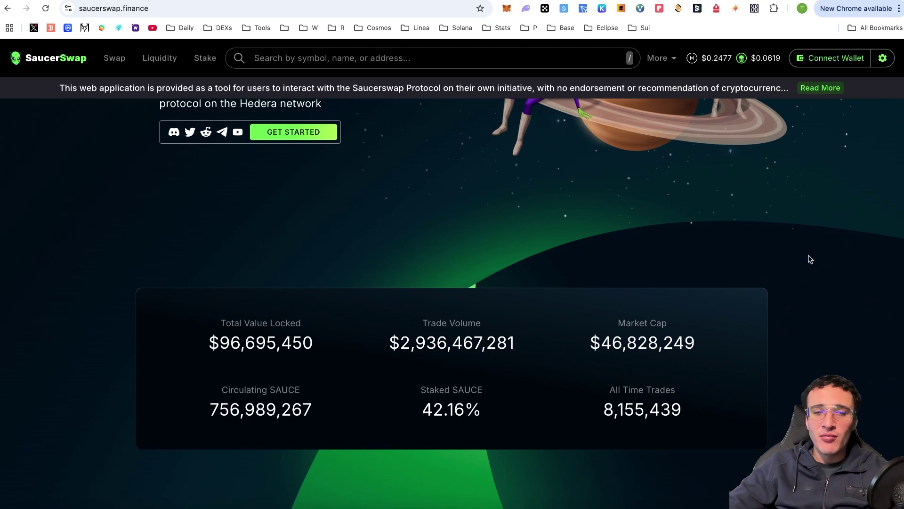
{"action": "scroll", "coordinate": [807, 258], "scroll_direction": "down", "scroll_amount": 1}
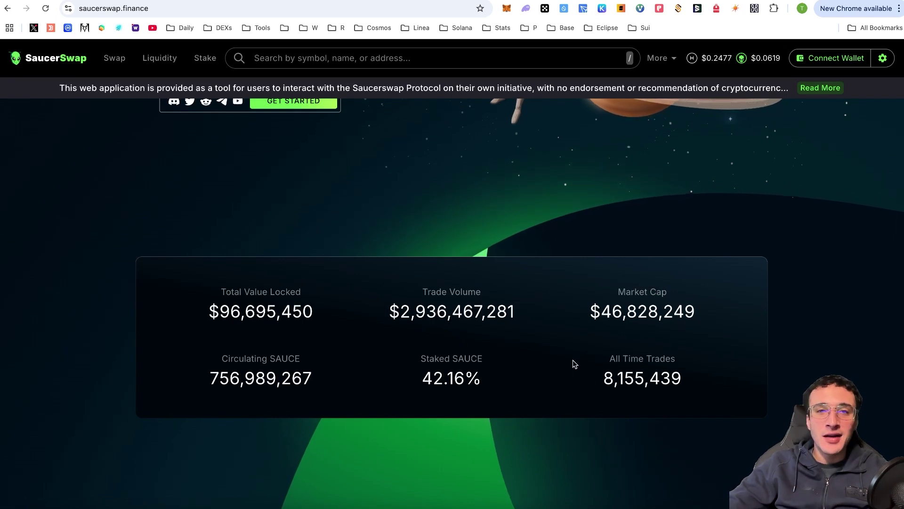
{"action": "scroll", "coordinate": [703, 366], "scroll_direction": "down", "scroll_amount": 9}
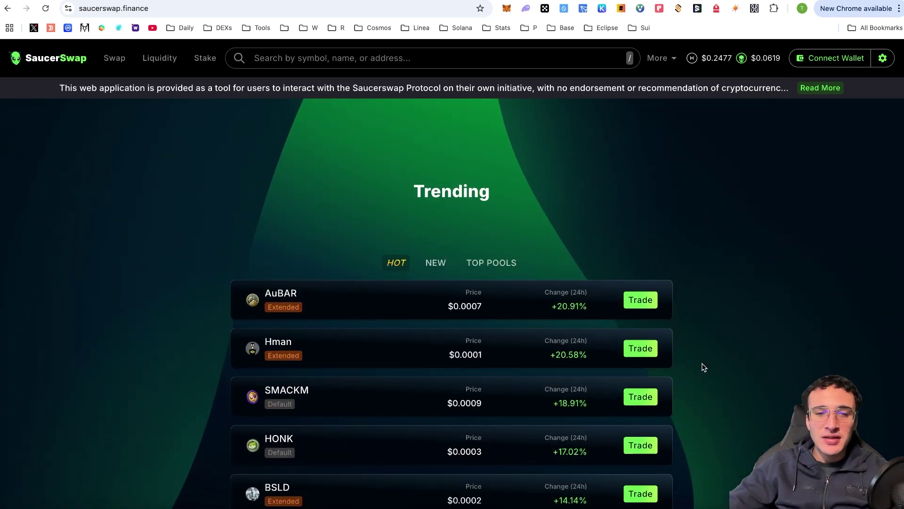
{"action": "scroll", "coordinate": [703, 366], "scroll_direction": "down", "scroll_amount": 5}
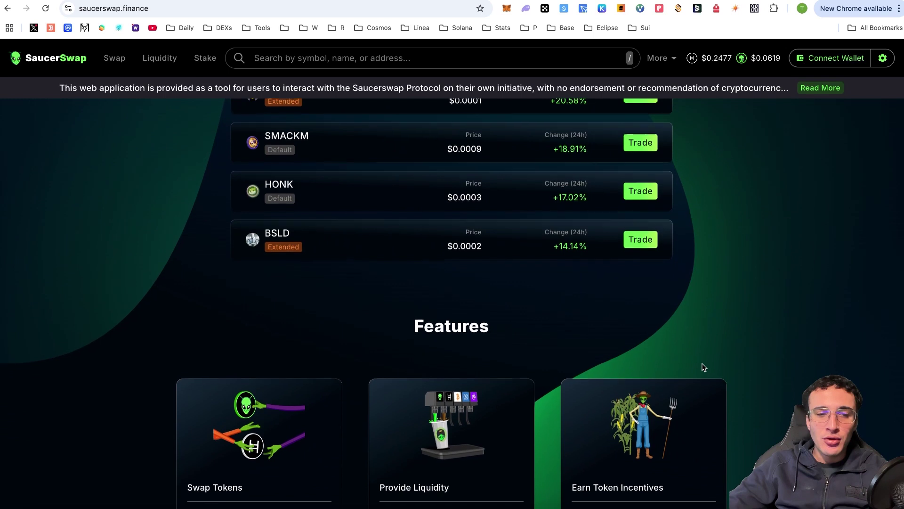
{"action": "scroll", "coordinate": [703, 367], "scroll_direction": "down", "scroll_amount": 3}
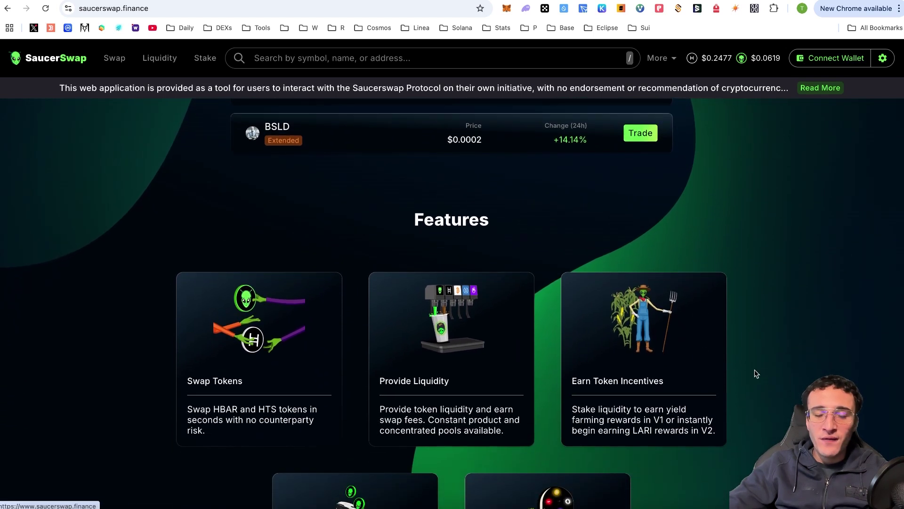
{"action": "scroll", "coordinate": [755, 374], "scroll_direction": "down", "scroll_amount": 4}
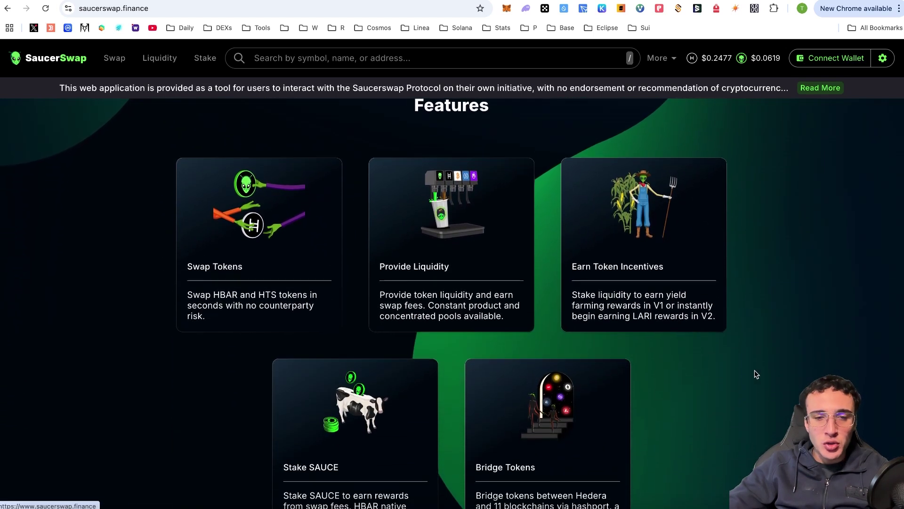
{"action": "scroll", "coordinate": [754, 374], "scroll_direction": "down", "scroll_amount": 12}
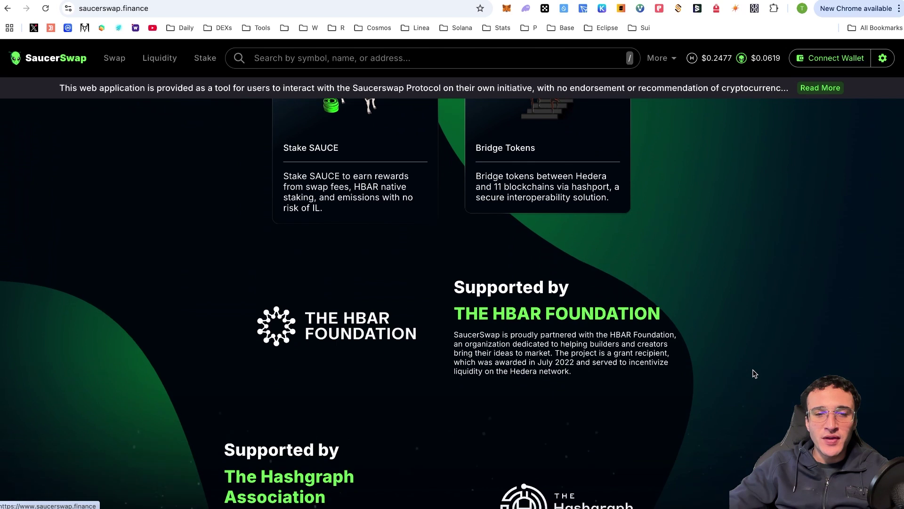
{"action": "scroll", "coordinate": [755, 373], "scroll_direction": "down", "scroll_amount": 12}
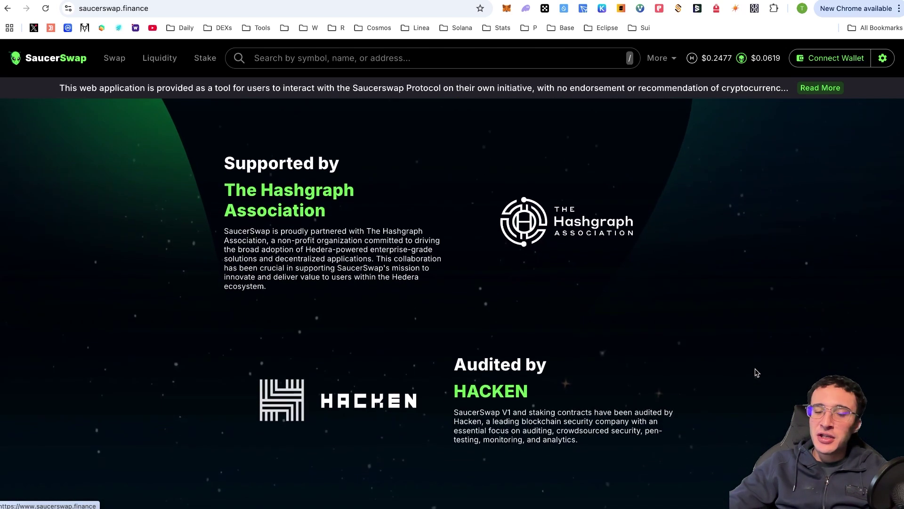
{"action": "scroll", "coordinate": [754, 372], "scroll_direction": "down", "scroll_amount": 1}
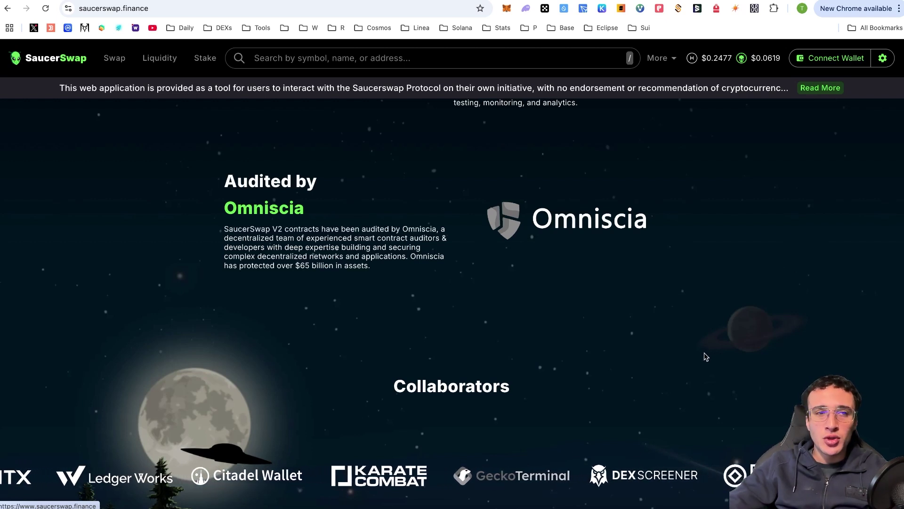
{"action": "scroll", "coordinate": [705, 357], "scroll_direction": "down", "scroll_amount": 4}
{"action": "scroll", "coordinate": [705, 357], "scroll_direction": "down", "scroll_amount": 3}
{"action": "scroll", "coordinate": [704, 353], "scroll_direction": "up", "scroll_amount": 20}
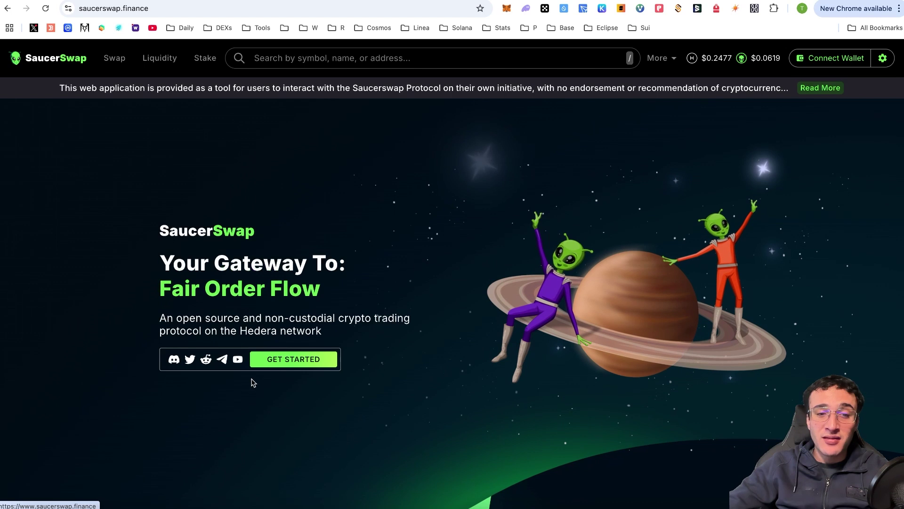
Step: Enter SaucerSwap's HBAR-to-SAUCE swap page, briefly opening and dismissing the HashPack popup
{"action": "left_click", "coordinate": [304, 362]}
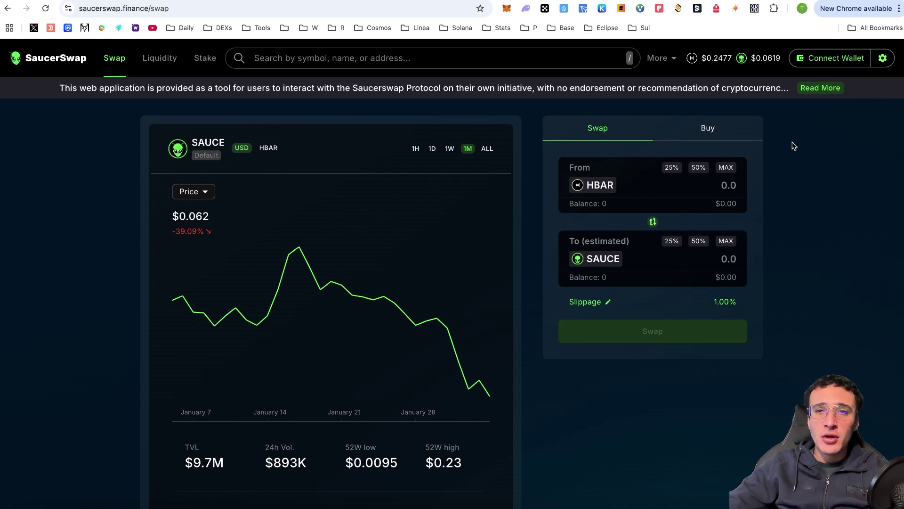
{"action": "left_click", "coordinate": [755, 8]}
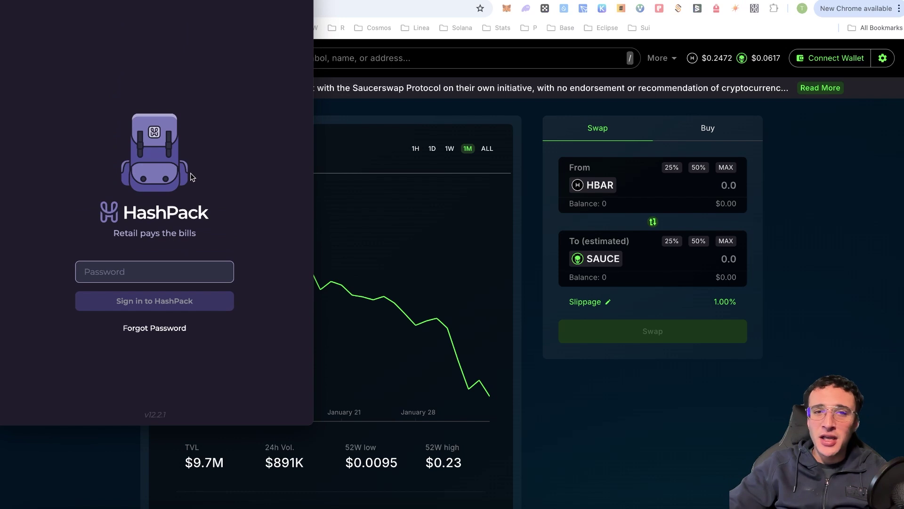
{"action": "key", "text": "Escape"}
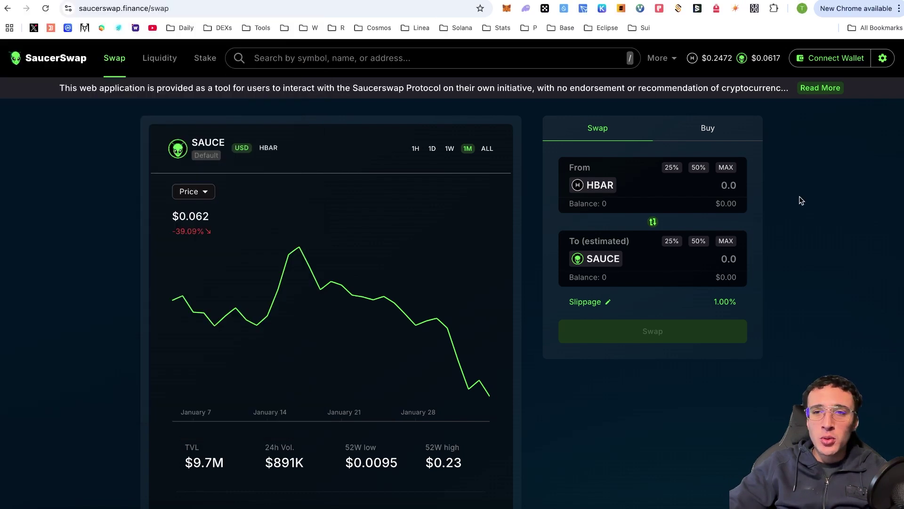
Step: Connect HashPack to SaucerSwap so the form shows 281.300 HBAR and 72.324 SAUCE
{"action": "left_click", "coordinate": [814, 65]}
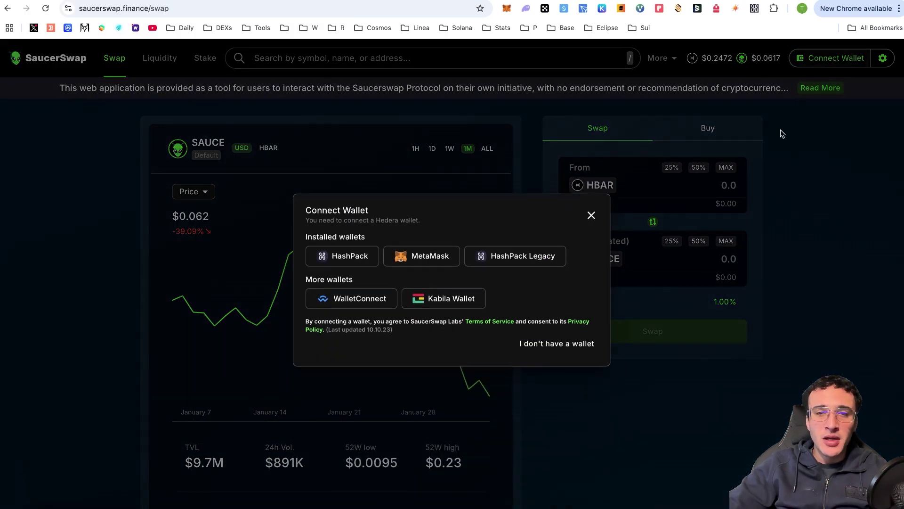
{"action": "left_click", "coordinate": [359, 255]}
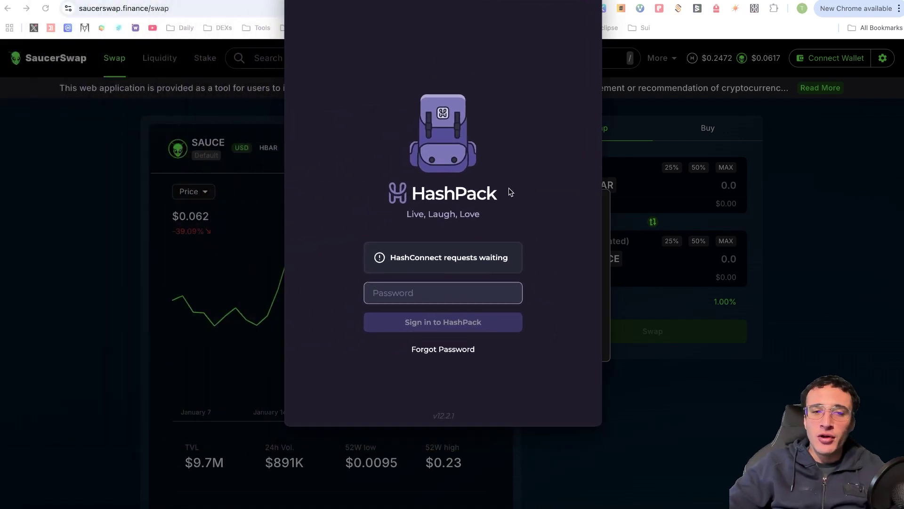
{"action": "left_click", "coordinate": [528, 299]}
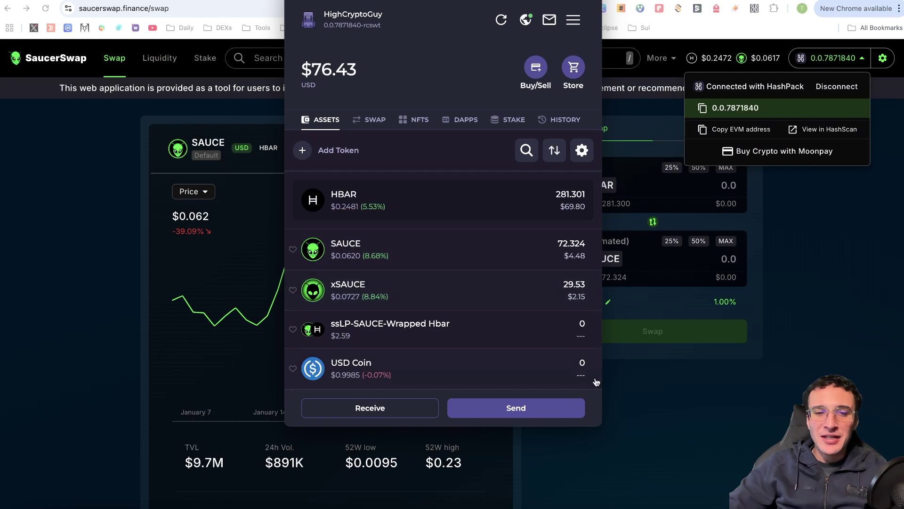
{"action": "left_click", "coordinate": [797, 210]}
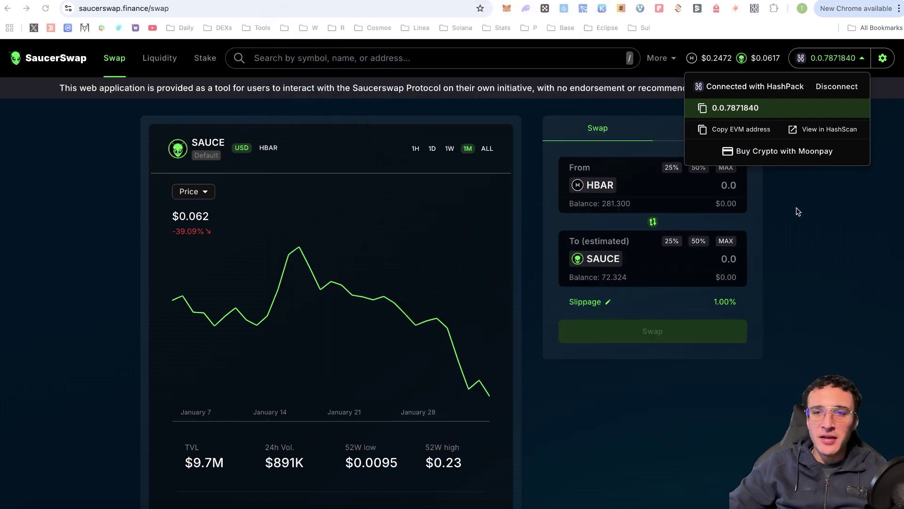
{"action": "left_click", "coordinate": [814, 214]}
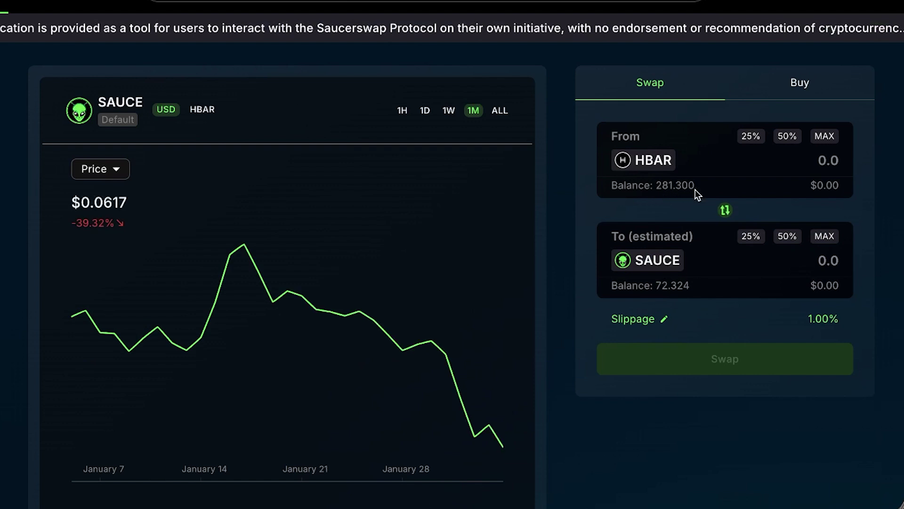
Step: Keep HBAR as the token to sell in the swap form
{"action": "left_click_drag", "start_coordinate": [697, 185], "coordinate": [634, 184]}
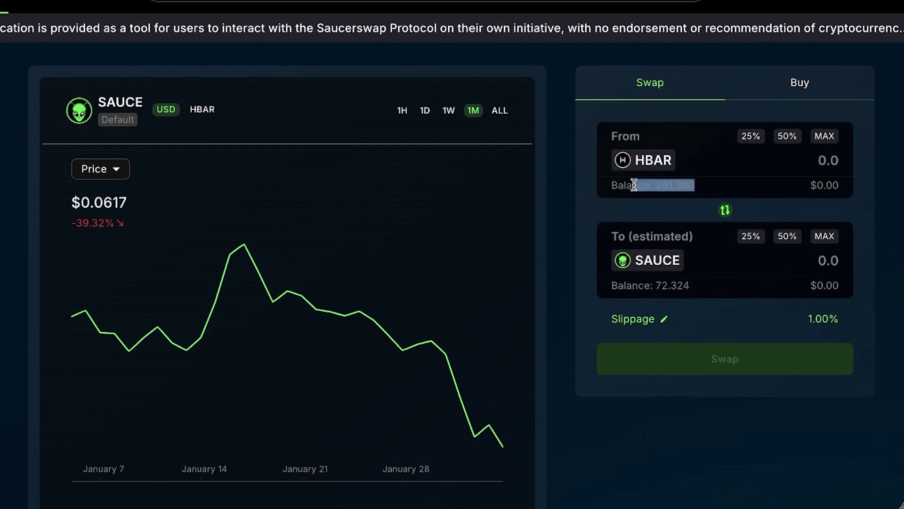
{"action": "left_click", "coordinate": [715, 293]}
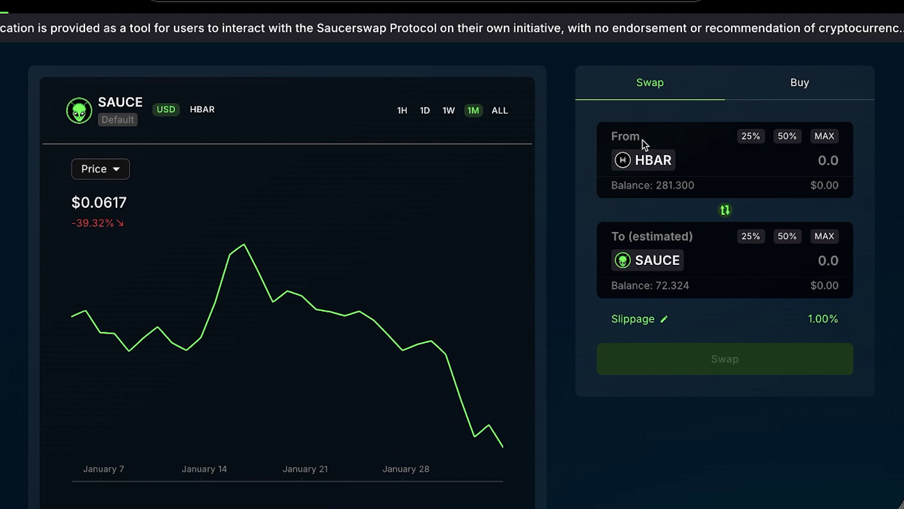
{"action": "left_click", "coordinate": [657, 160]}
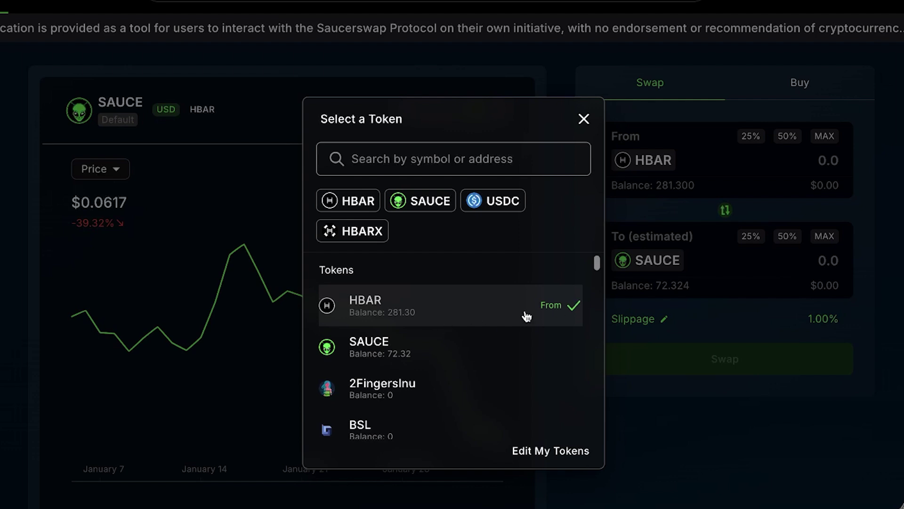
{"action": "left_click", "coordinate": [491, 307]}
Step: Choose USDC as the token to receive, bringing up its $0.996 one-month chart
{"action": "mouse_move", "coordinate": [660, 266]}
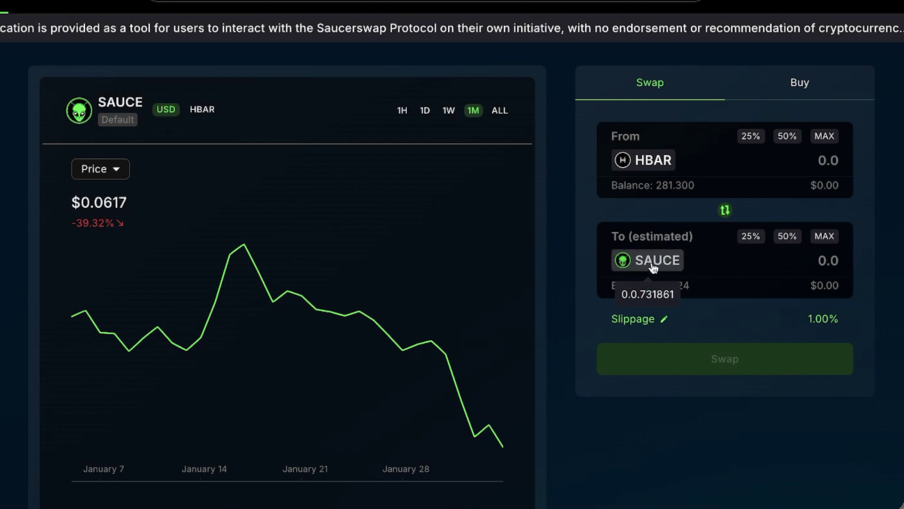
{"action": "left_click", "coordinate": [654, 267]}
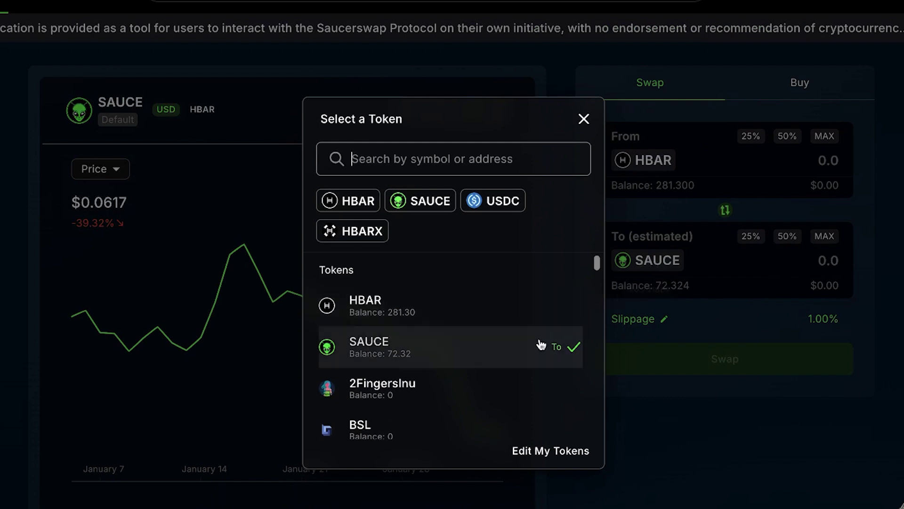
{"action": "scroll", "coordinate": [543, 345], "scroll_direction": "down", "scroll_amount": 7}
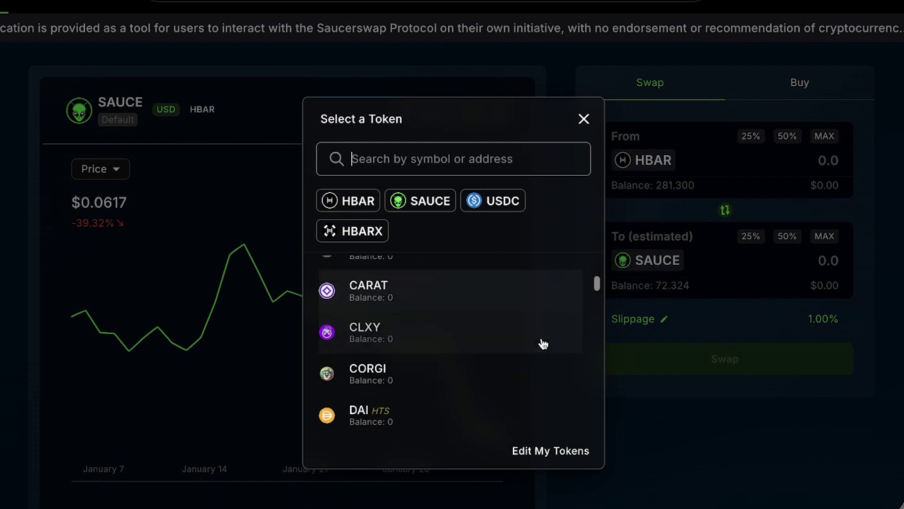
{"action": "scroll", "coordinate": [543, 344], "scroll_direction": "down", "scroll_amount": 1}
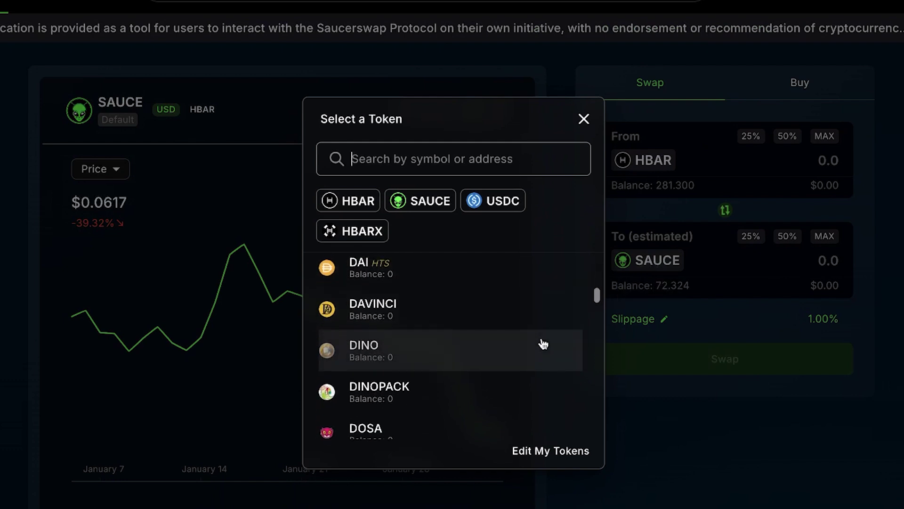
{"action": "scroll", "coordinate": [543, 344], "scroll_direction": "down", "scroll_amount": 3}
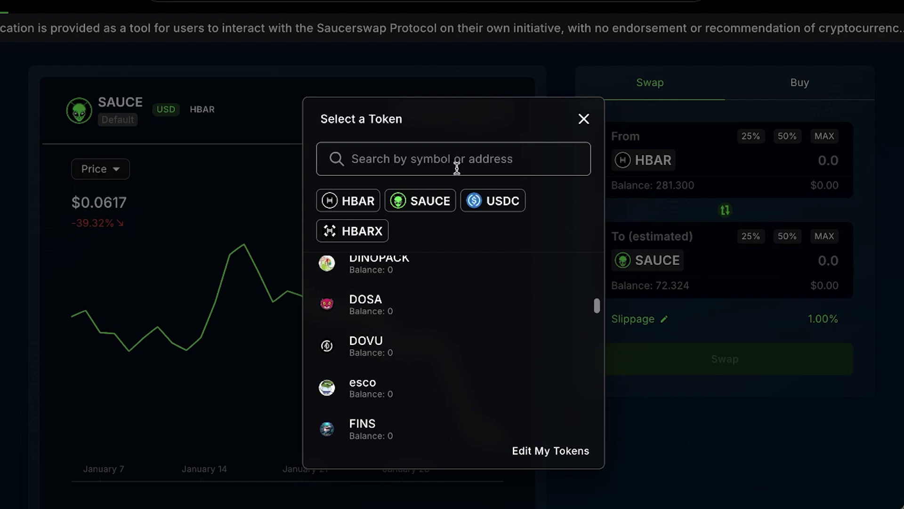
{"action": "left_click", "coordinate": [505, 211]}
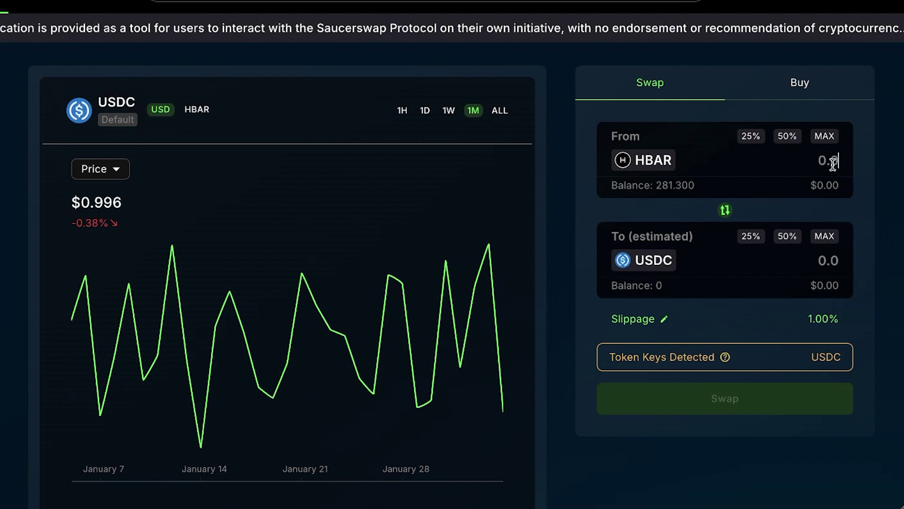
{"action": "type", "text": "50"}
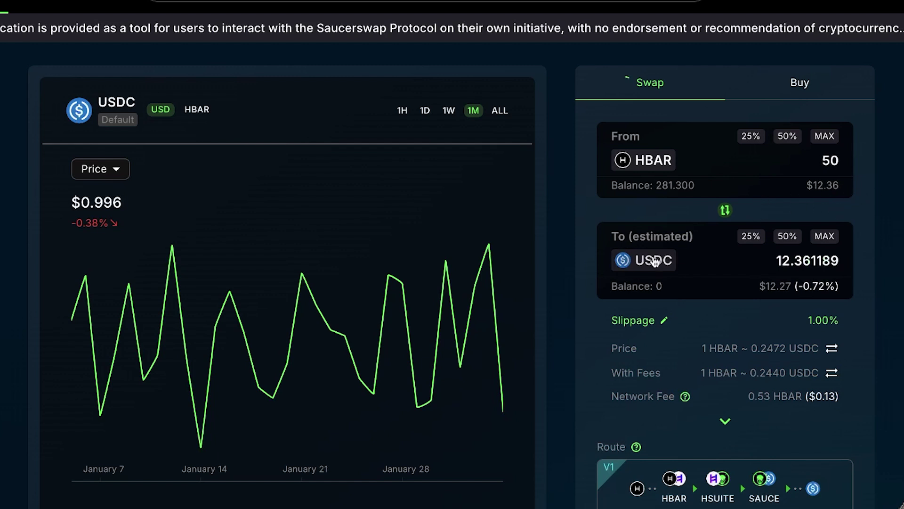
{"action": "left_click", "coordinate": [664, 321]}
{"action": "left_click", "coordinate": [383, 403]}
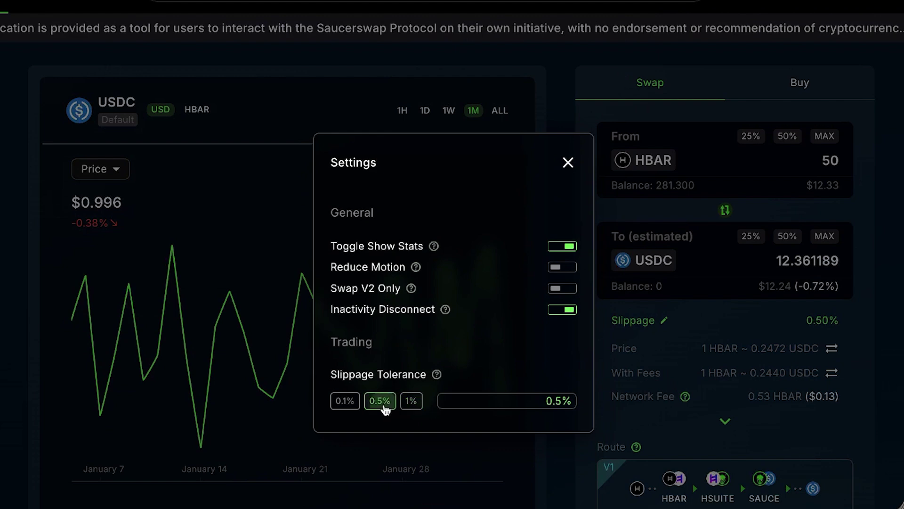
{"action": "left_click", "coordinate": [897, 274]}
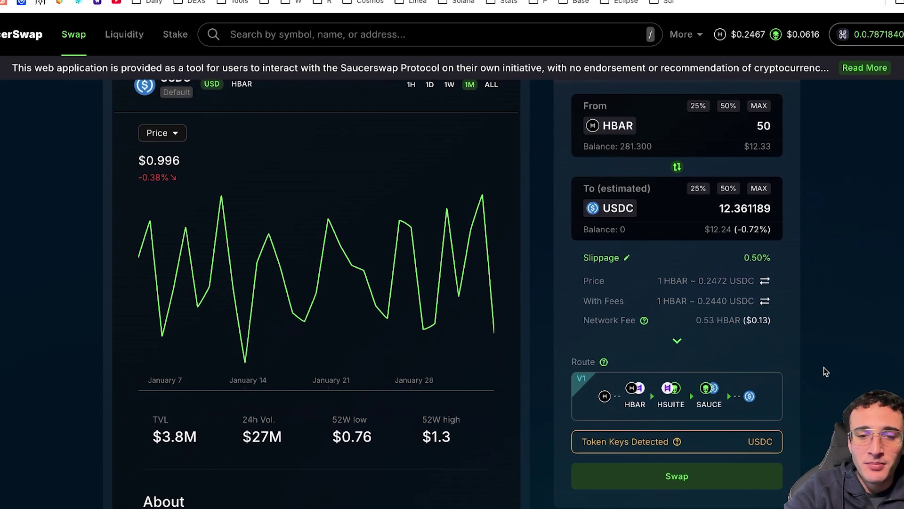
Step: Swap 50 HBAR for USDC with HashPack approval, leaving 230.920 HBAR and 12.311 USDC
{"action": "left_click", "coordinate": [692, 464]}
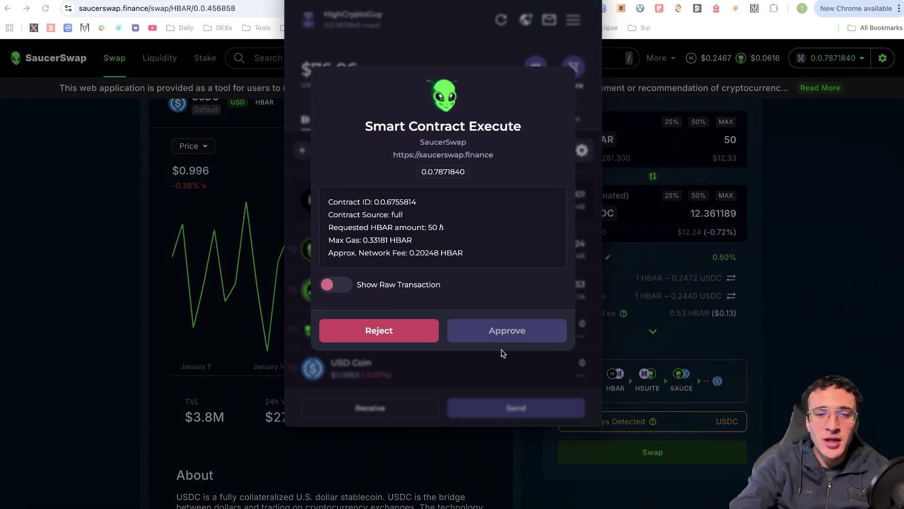
{"action": "left_click", "coordinate": [524, 331]}
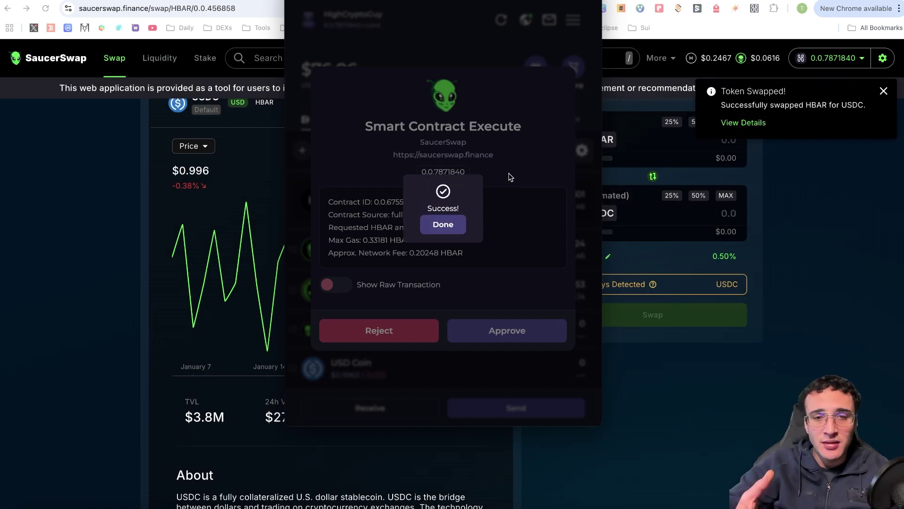
{"action": "left_click", "coordinate": [451, 224]}
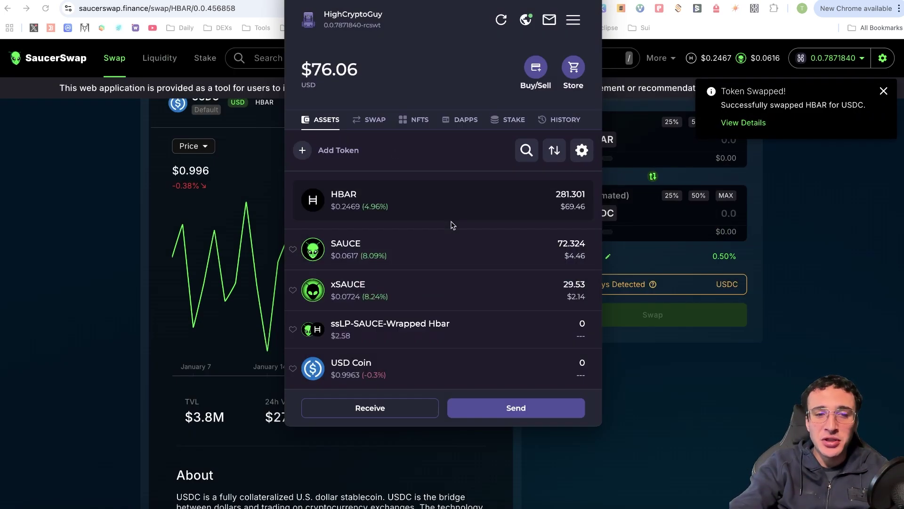
{"action": "left_click", "coordinate": [501, 19]}
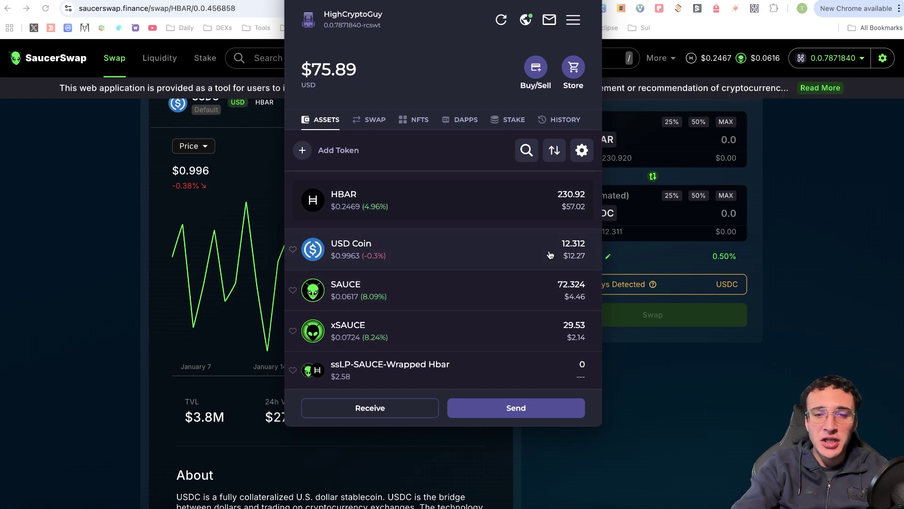
{"action": "left_click", "coordinate": [798, 220]}
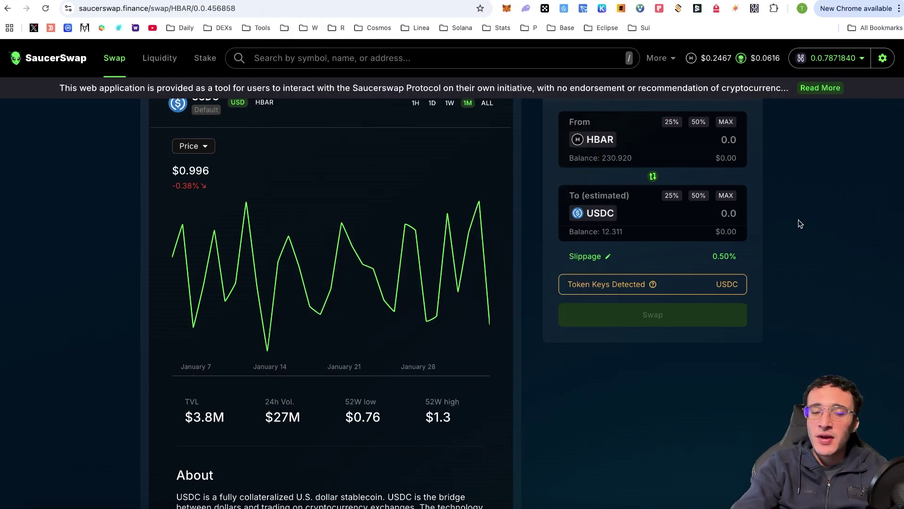
Step: Reverse the pair and swap the entire USDC balance back to HBAR, approving the allowance
{"action": "scroll", "coordinate": [798, 219], "scroll_direction": "up", "scroll_amount": 1}
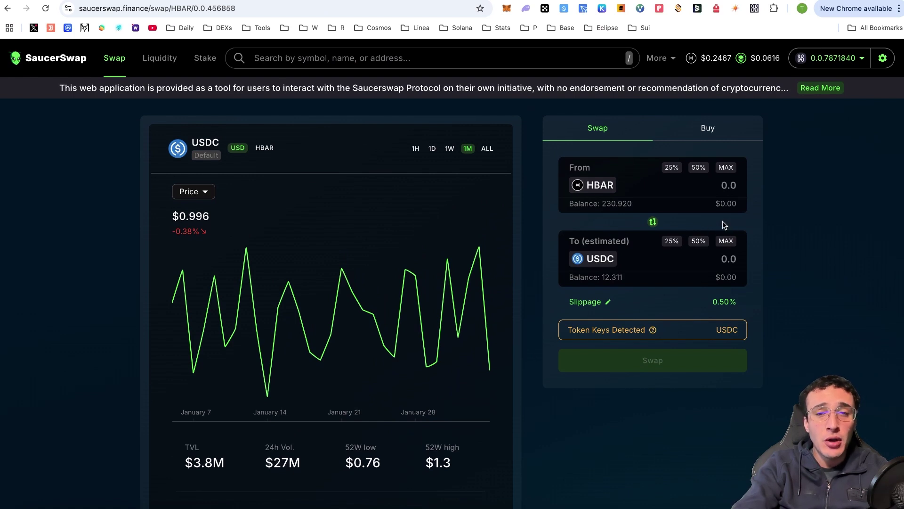
{"action": "left_click", "coordinate": [652, 222]}
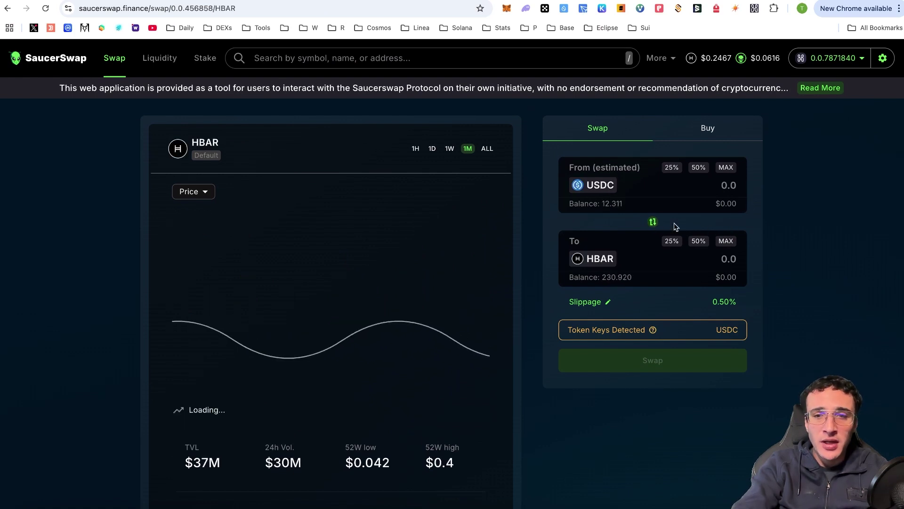
{"action": "left_click", "coordinate": [725, 168]}
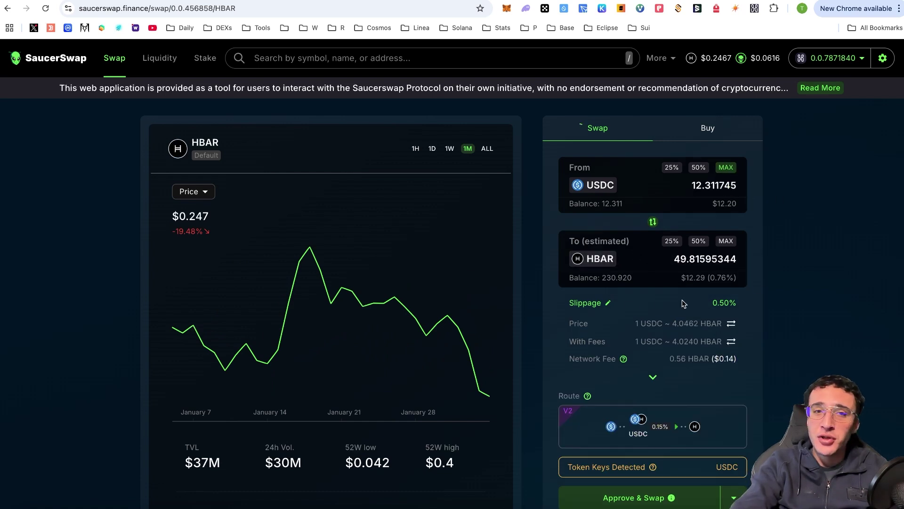
{"action": "scroll", "coordinate": [723, 278], "scroll_direction": "down", "scroll_amount": 2}
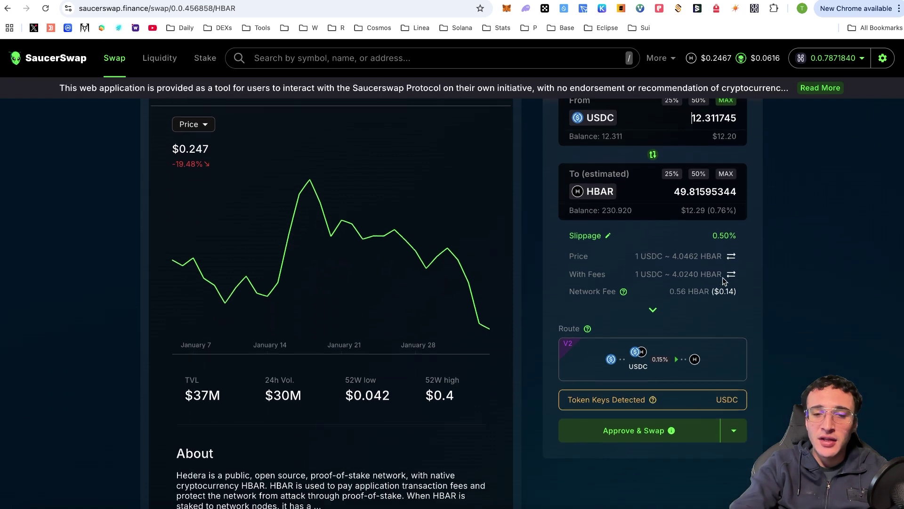
{"action": "left_click", "coordinate": [688, 430]}
{"action": "left_click", "coordinate": [523, 379]}
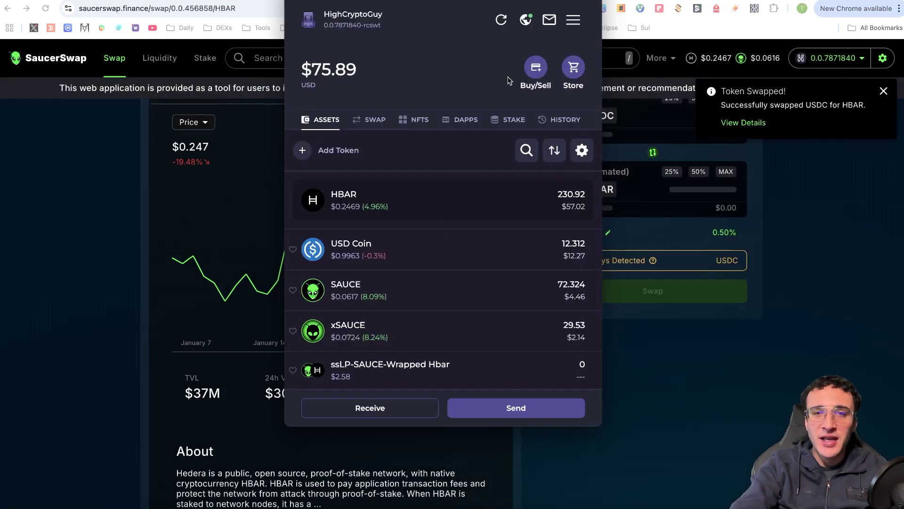
{"action": "left_click", "coordinate": [500, 20]}
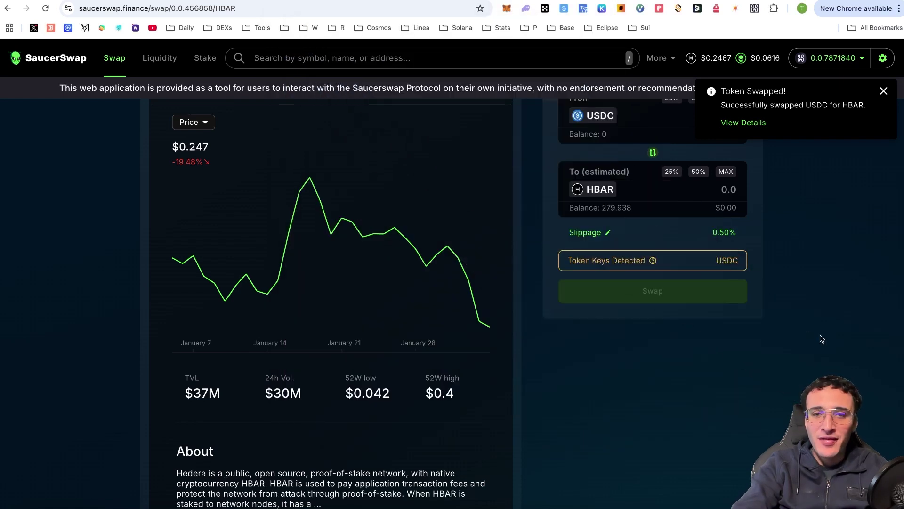
Step: Dismiss the swap notification and bring up the MoonPay buy form in GBP
{"action": "scroll", "coordinate": [868, 178], "scroll_direction": "up", "scroll_amount": 3}
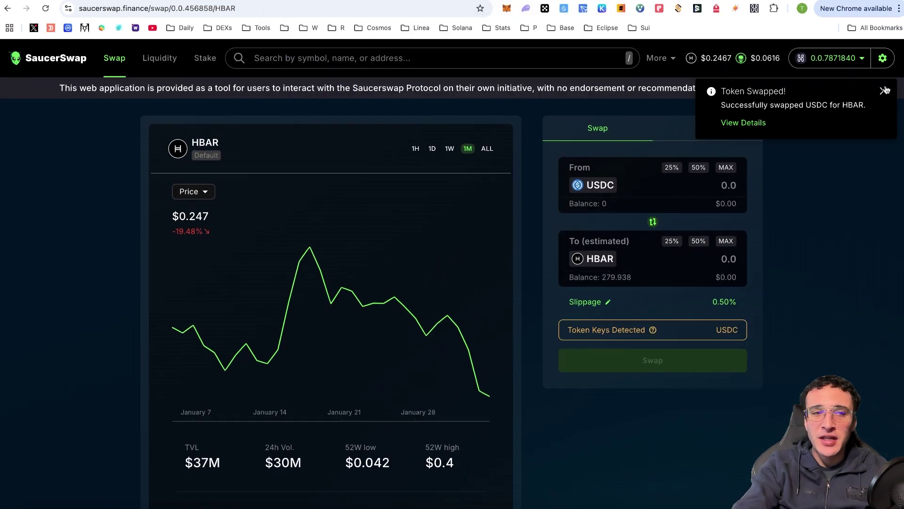
{"action": "left_click", "coordinate": [884, 91]}
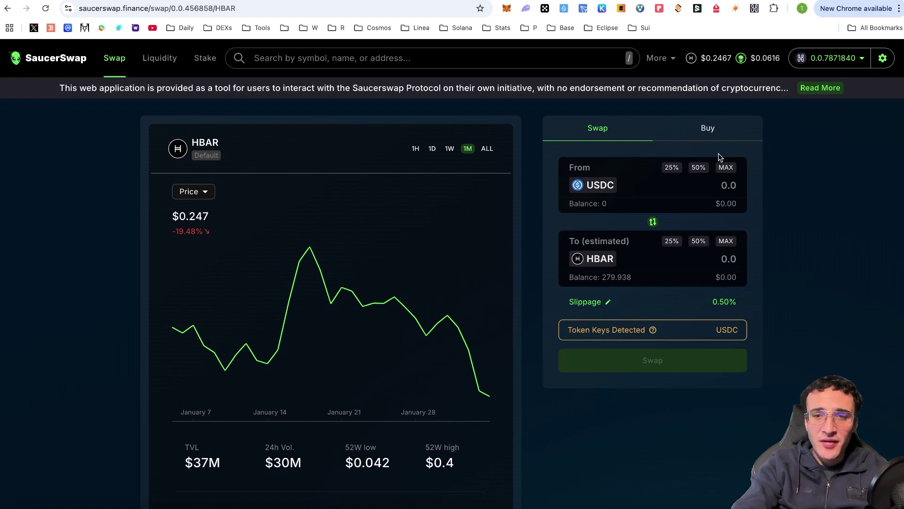
{"action": "left_click", "coordinate": [708, 129]}
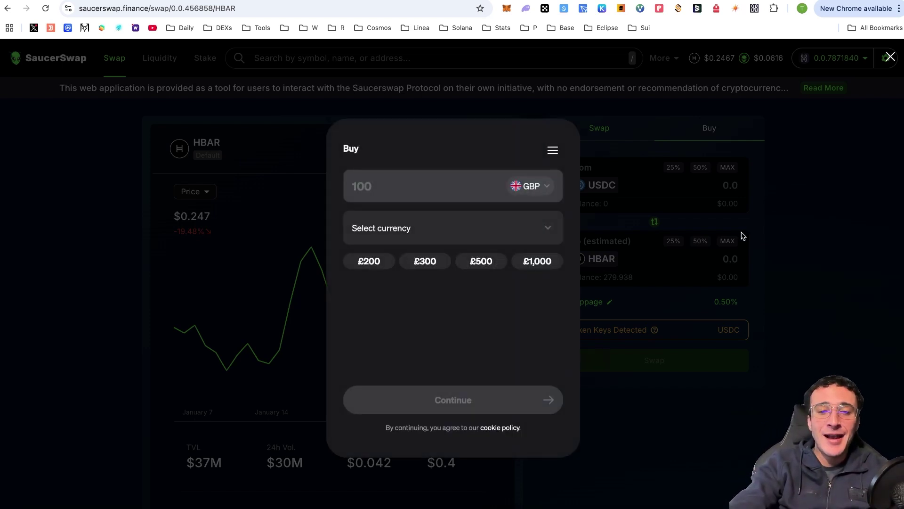
Step: Close the MoonPay window, check HashPack's Buy/Sell currency list, then close the wallet
{"action": "left_click", "coordinate": [792, 194]}
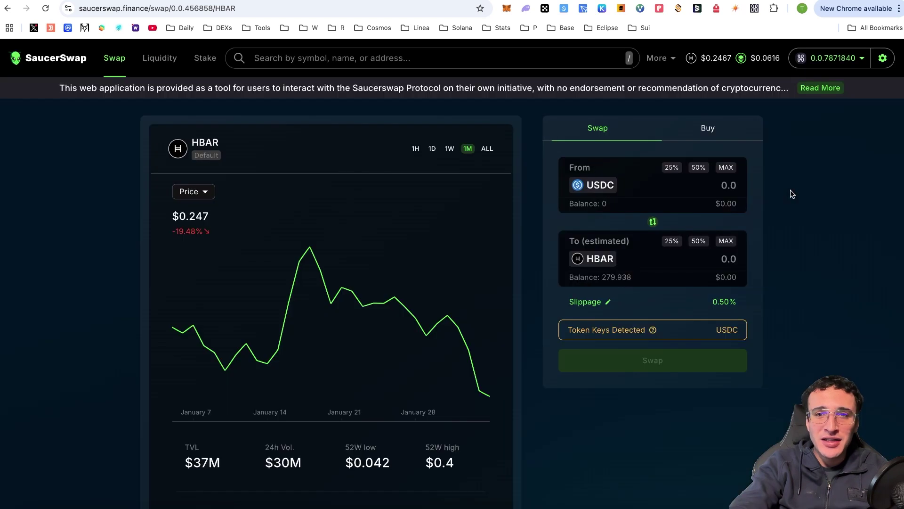
{"action": "left_click", "coordinate": [755, 8]}
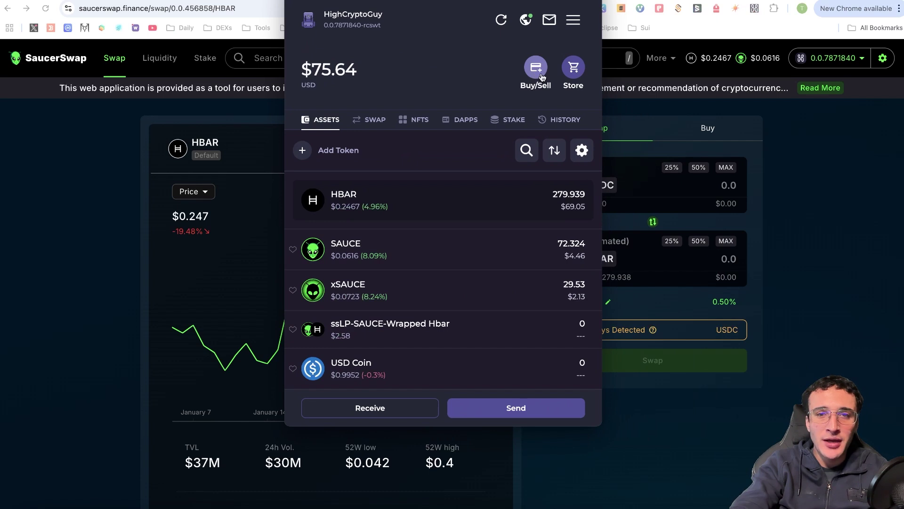
{"action": "left_click", "coordinate": [541, 76]}
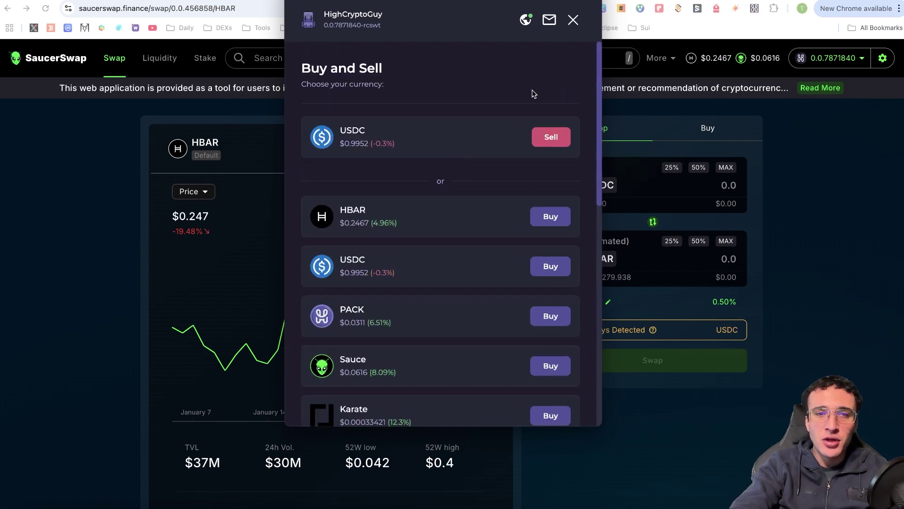
{"action": "left_click", "coordinate": [572, 19]}
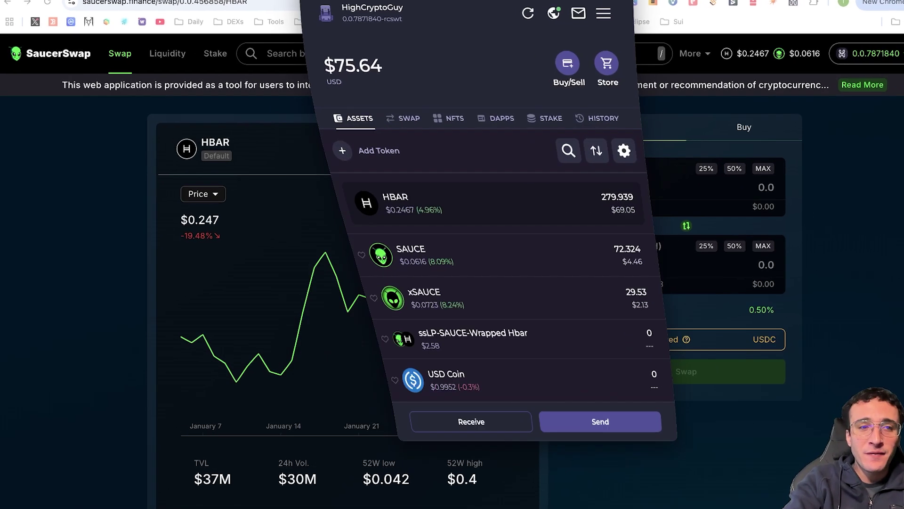
{"action": "left_click", "coordinate": [738, 180]}
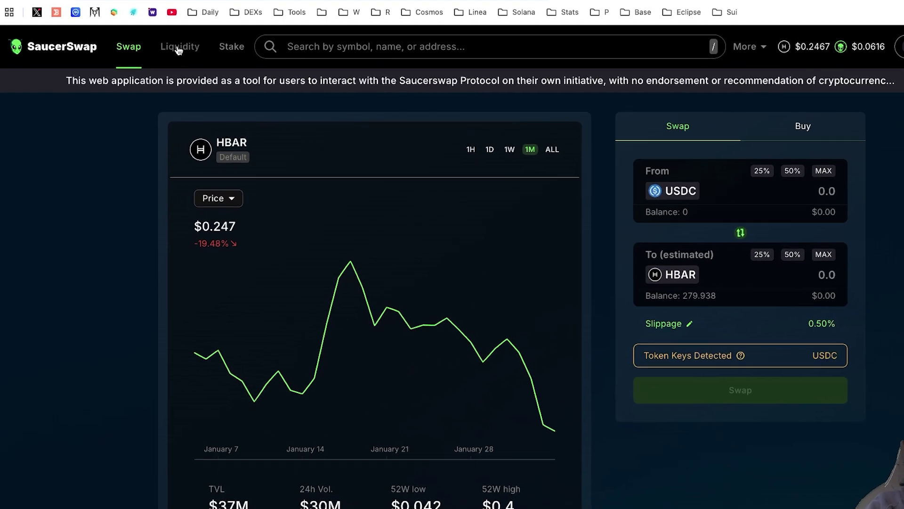
Step: Go to the Liquidity pools list and scroll down to the SAUCE / HBAR V2 row
{"action": "left_click", "coordinate": [192, 40]}
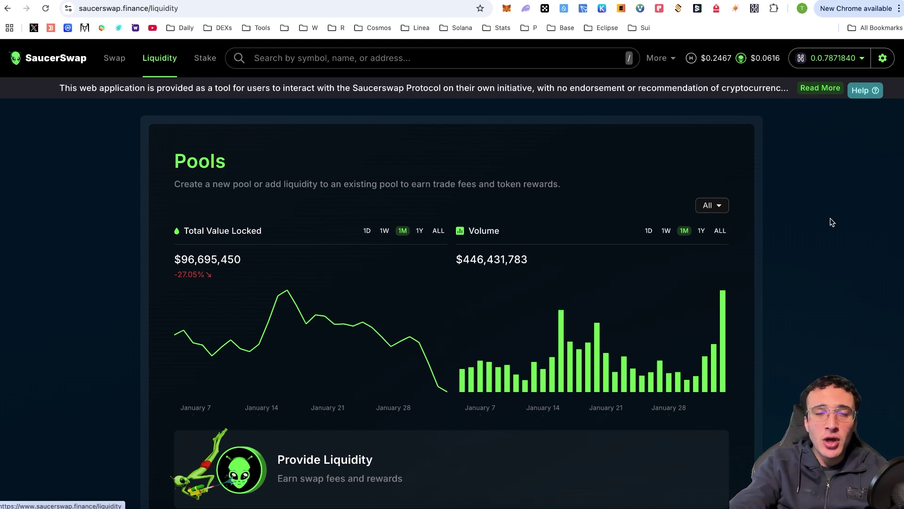
{"action": "scroll", "coordinate": [832, 223], "scroll_direction": "down", "scroll_amount": 5}
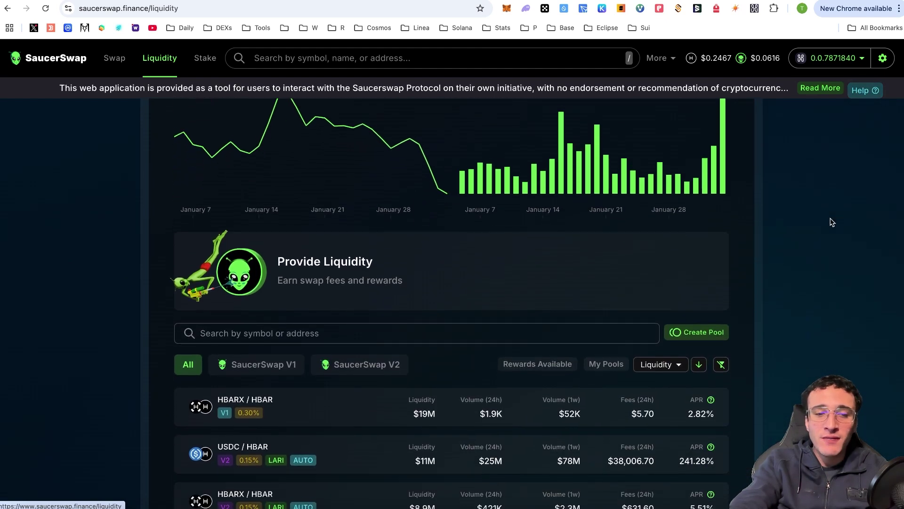
{"action": "scroll", "coordinate": [831, 222], "scroll_direction": "down", "scroll_amount": 2}
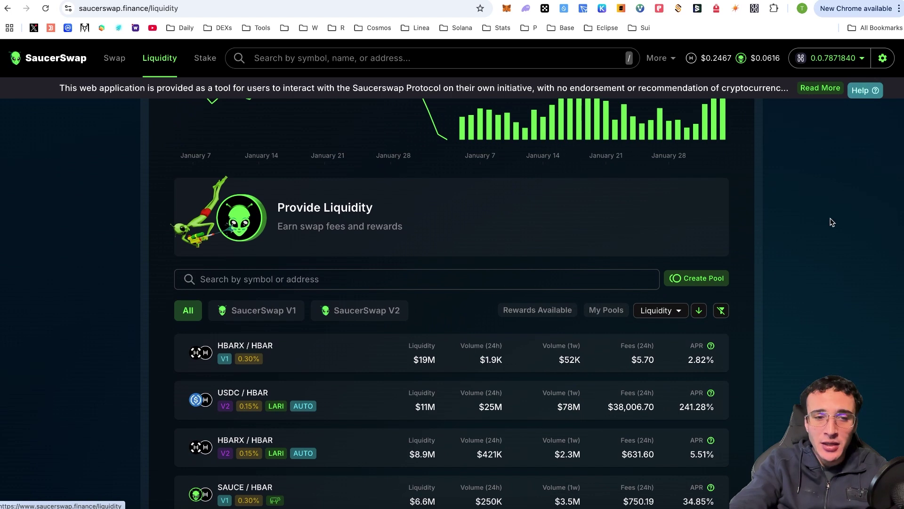
{"action": "scroll", "coordinate": [831, 222], "scroll_direction": "down", "scroll_amount": 1}
{"action": "scroll", "coordinate": [832, 223], "scroll_direction": "down", "scroll_amount": 3}
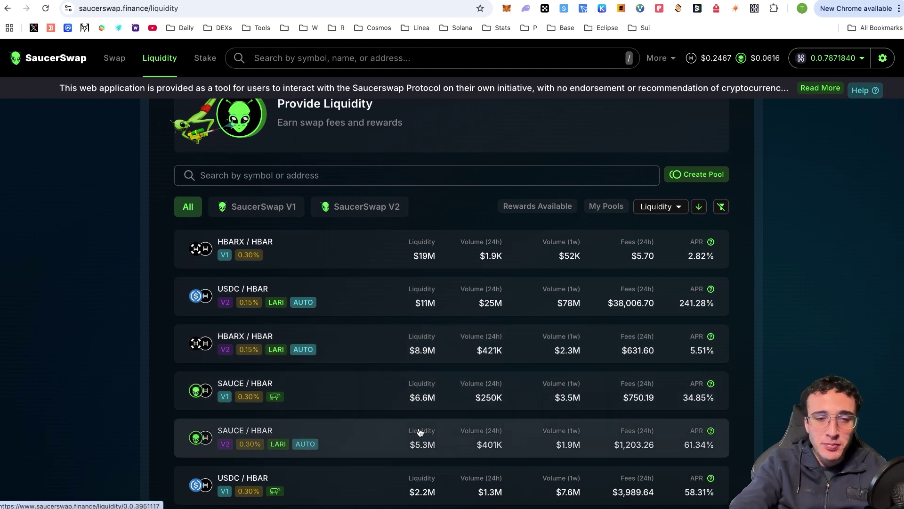
{"action": "scroll", "coordinate": [420, 432], "scroll_direction": "down", "scroll_amount": 2}
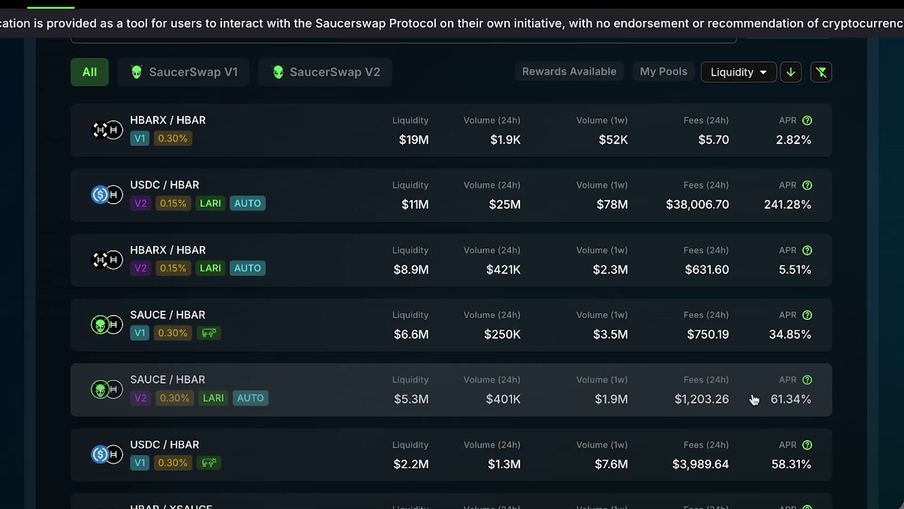
Step: Open the SAUCE / HBAR V2 pool and review its 61.34% APR, $5.26M liquidity and LARI rewards
{"action": "left_click", "coordinate": [803, 302]}
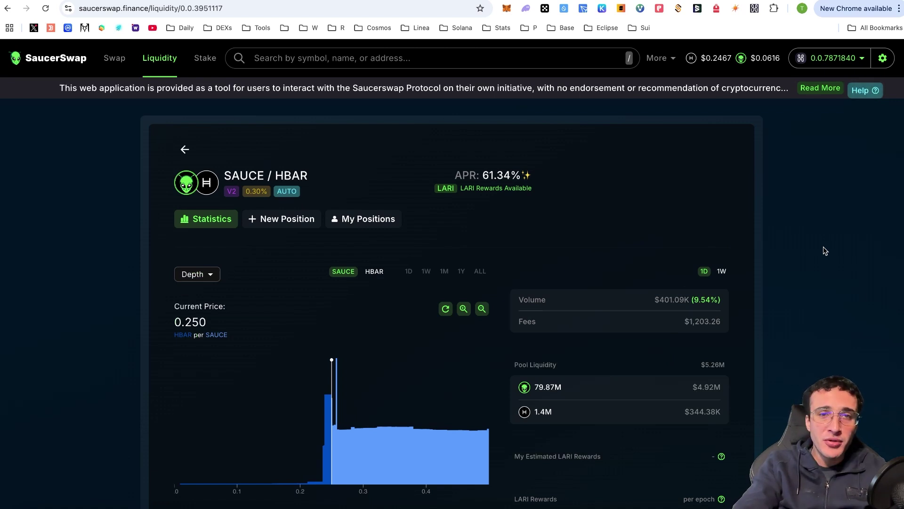
{"action": "scroll", "coordinate": [825, 251], "scroll_direction": "down", "scroll_amount": 1}
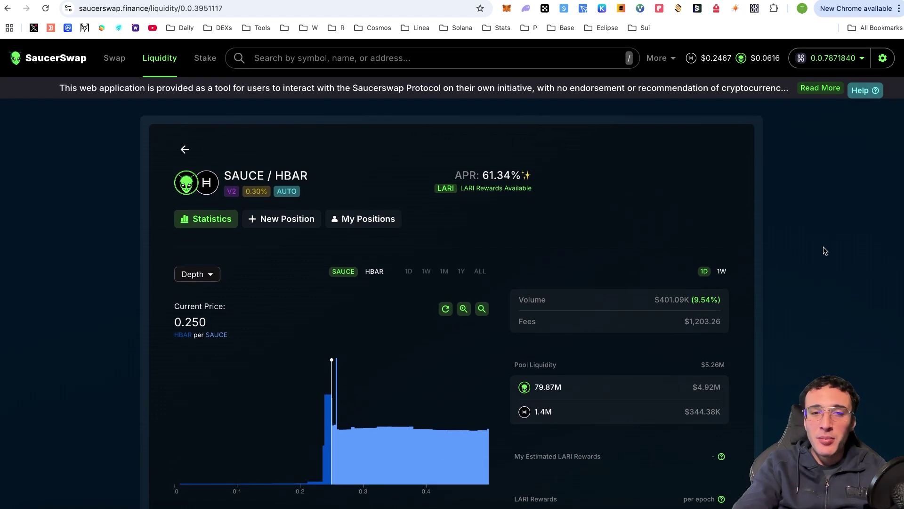
{"action": "scroll", "coordinate": [825, 251], "scroll_direction": "down", "scroll_amount": 1}
{"action": "scroll", "coordinate": [825, 250], "scroll_direction": "down", "scroll_amount": 3}
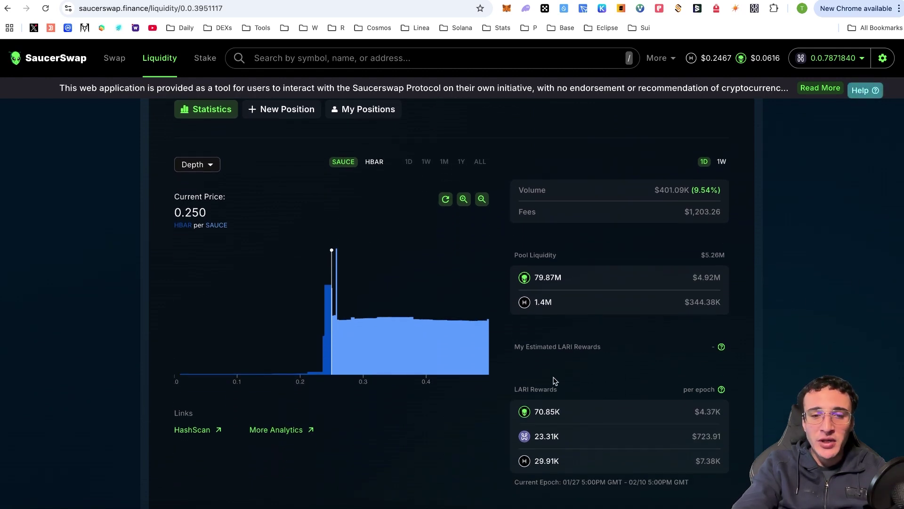
{"action": "mouse_move", "coordinate": [722, 393]}
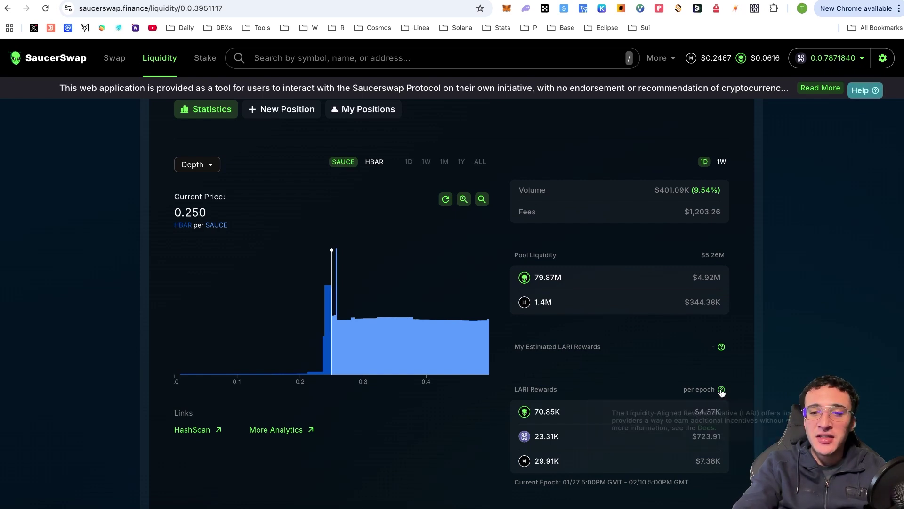
{"action": "scroll", "coordinate": [785, 334], "scroll_direction": "up", "scroll_amount": 2}
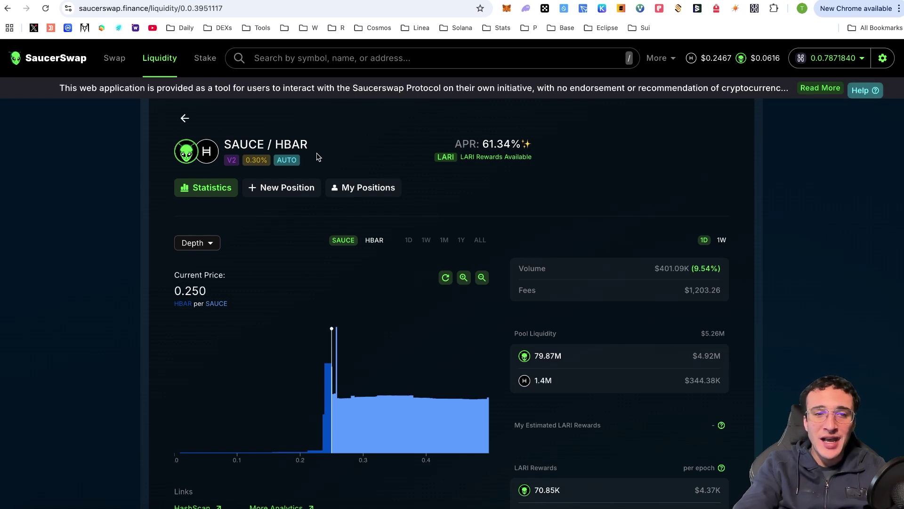
Step: Open the pool's New Position form, then return to the HBAR-to-SAUCE swap page
{"action": "left_click", "coordinate": [271, 197]}
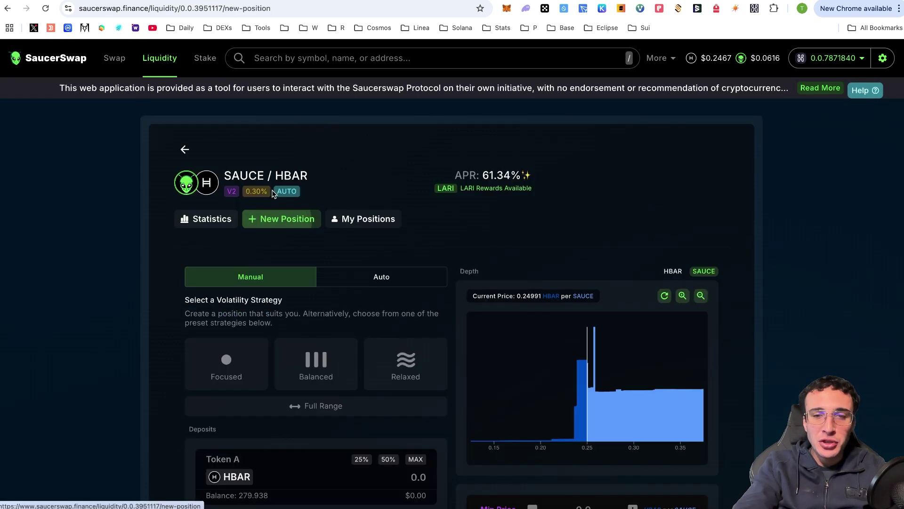
{"action": "scroll", "coordinate": [798, 253], "scroll_direction": "down", "scroll_amount": 2}
{"action": "scroll", "coordinate": [799, 253], "scroll_direction": "down", "scroll_amount": 1}
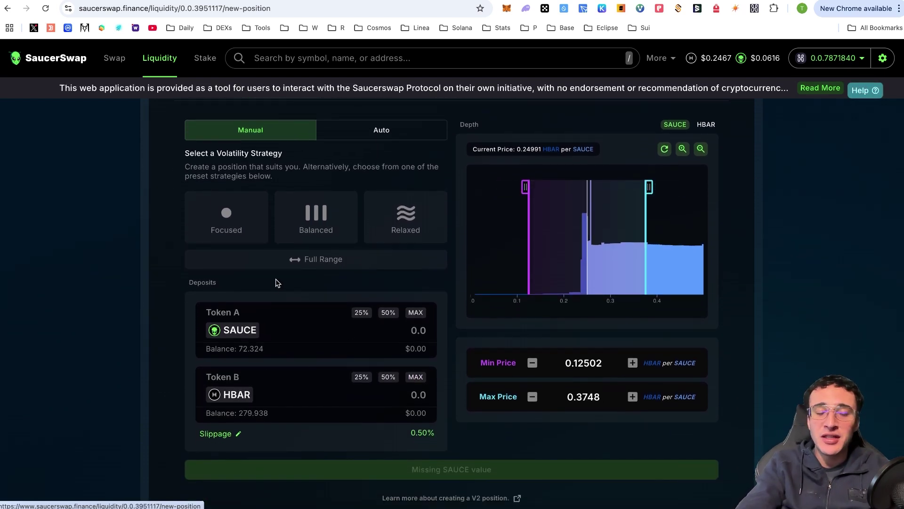
{"action": "left_click", "coordinate": [112, 63]}
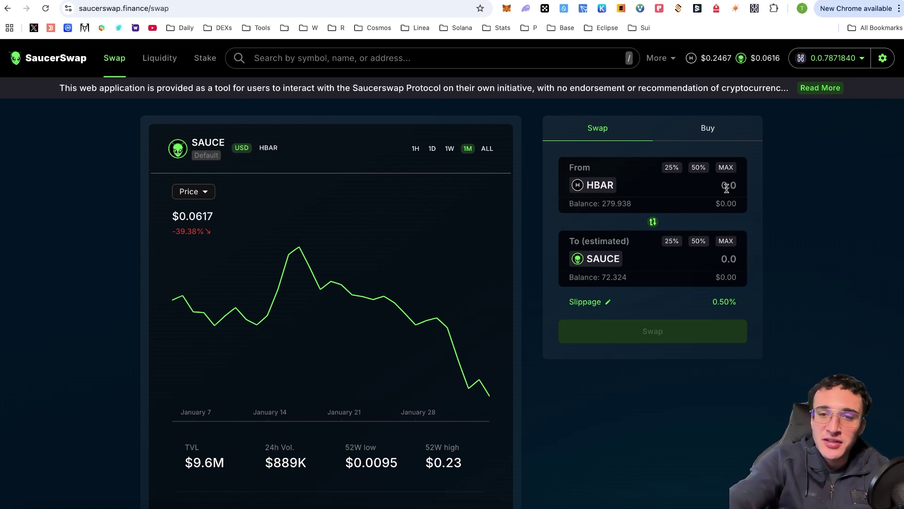
Step: Swap 30 HBAR for SAUCE, then open a SAUCE/HBAR V2 new position ranging 0.12502–0.3748
{"action": "type", "text": "30"}
{"action": "left_click", "coordinate": [678, 469]}
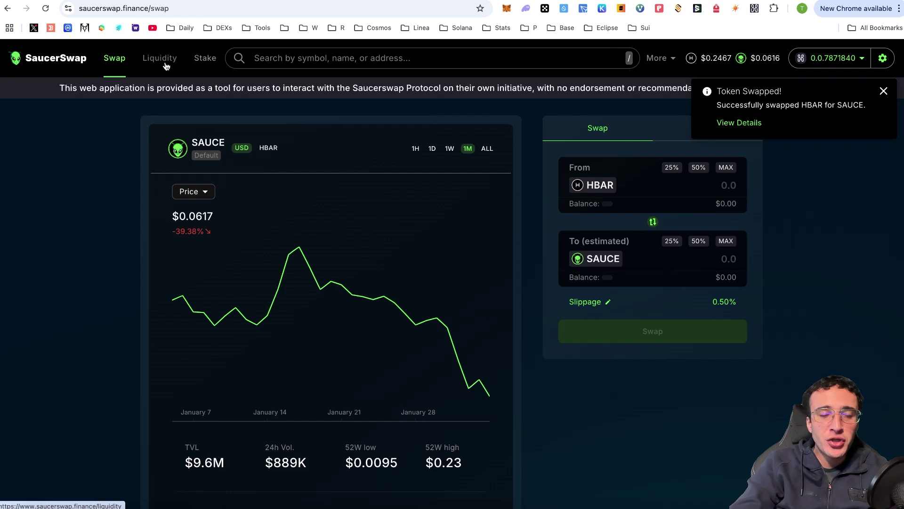
{"action": "left_click", "coordinate": [165, 66]}
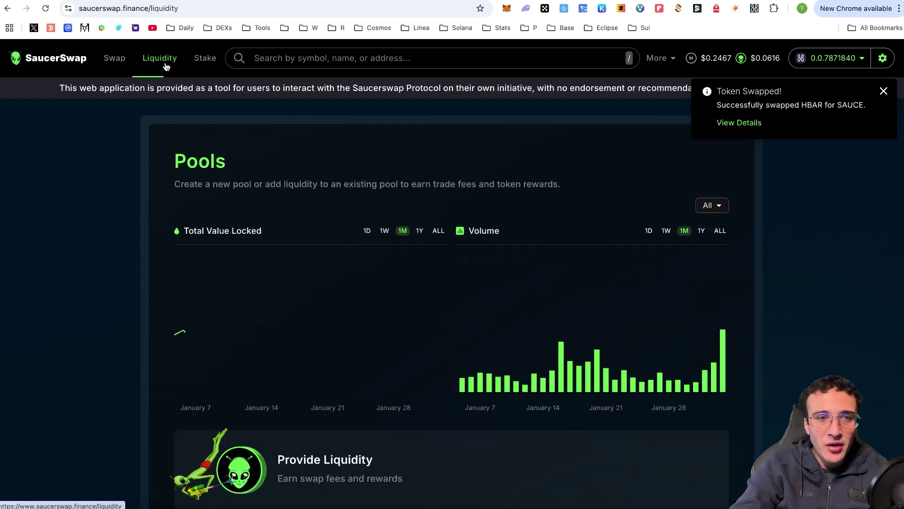
{"action": "scroll", "coordinate": [535, 287], "scroll_direction": "down", "scroll_amount": 7}
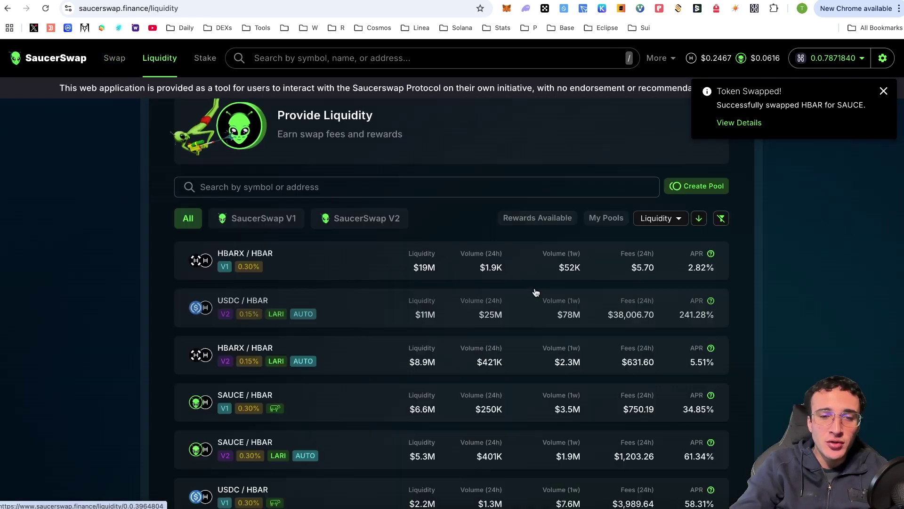
{"action": "scroll", "coordinate": [536, 292], "scroll_direction": "up", "scroll_amount": 2}
{"action": "scroll", "coordinate": [535, 292], "scroll_direction": "down", "scroll_amount": 2}
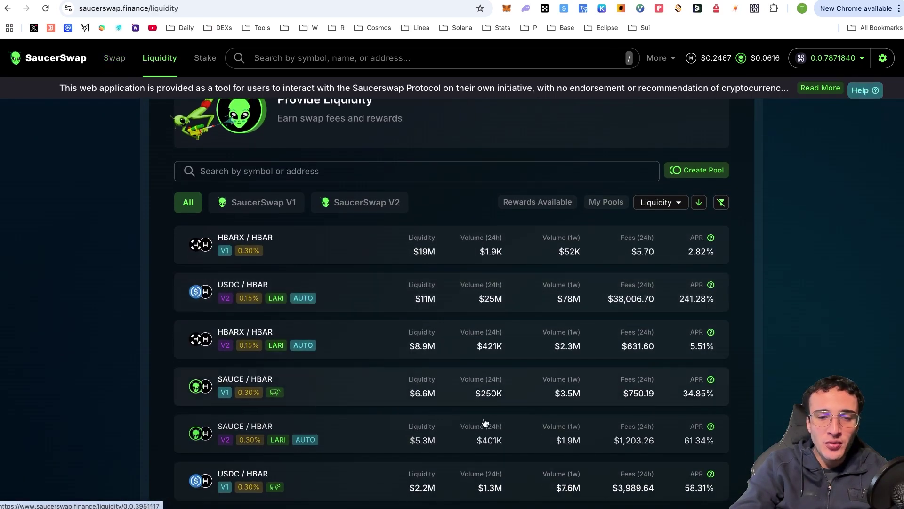
{"action": "left_click", "coordinate": [443, 435]}
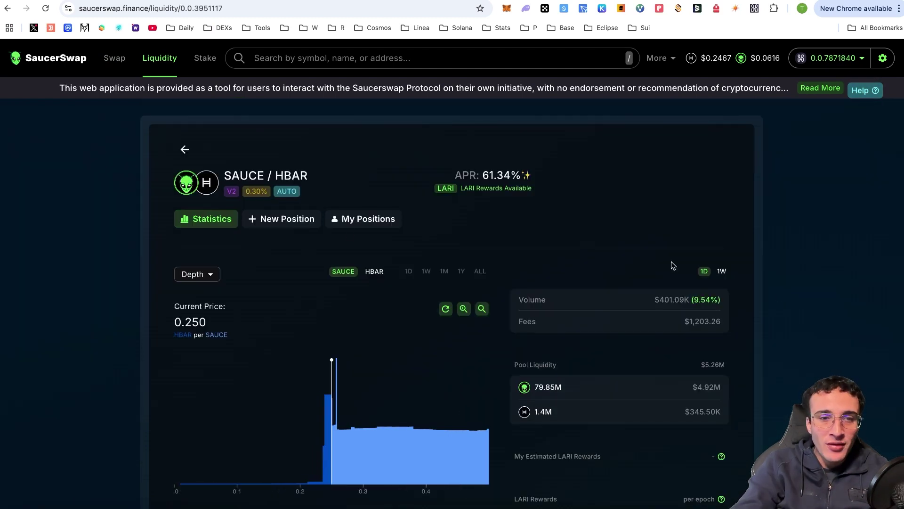
{"action": "left_click", "coordinate": [298, 223]}
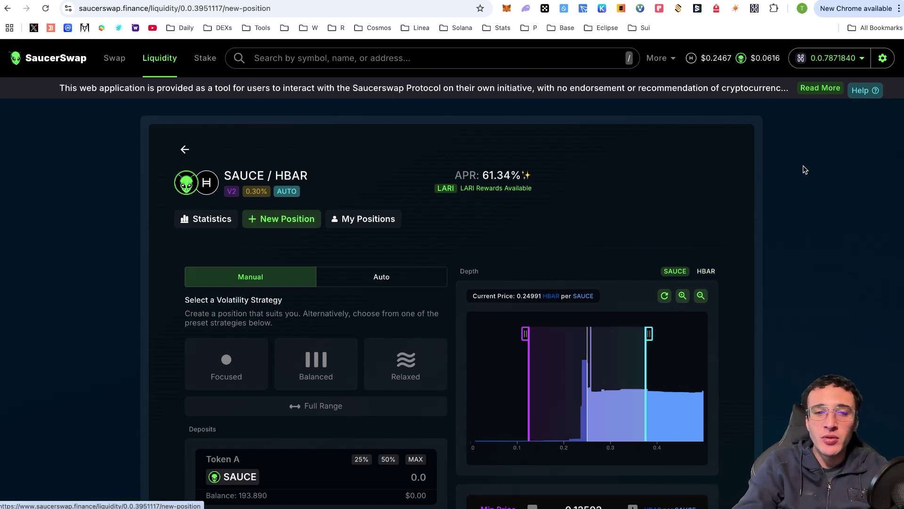
{"action": "scroll", "coordinate": [804, 167], "scroll_direction": "down", "scroll_amount": 3}
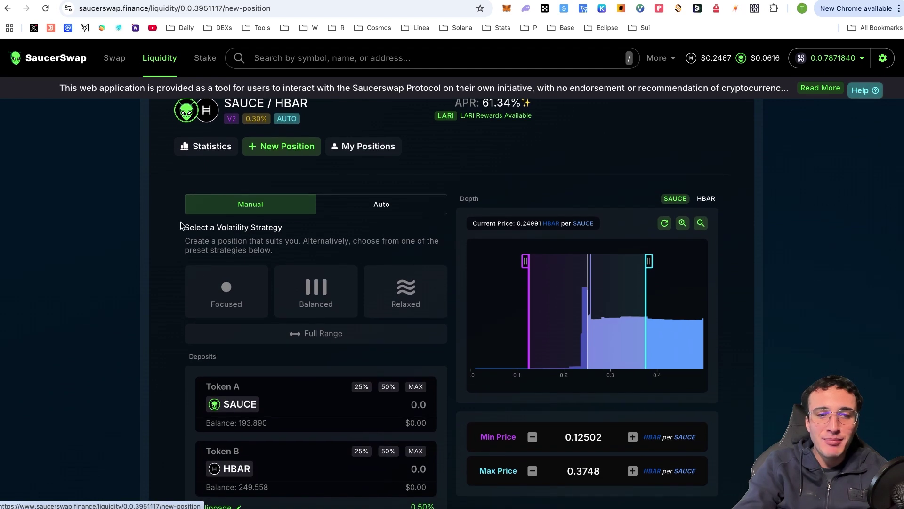
Step: Preview the automatic vault deposit option, then go back to setting the range manually
{"action": "left_click", "coordinate": [376, 207]}
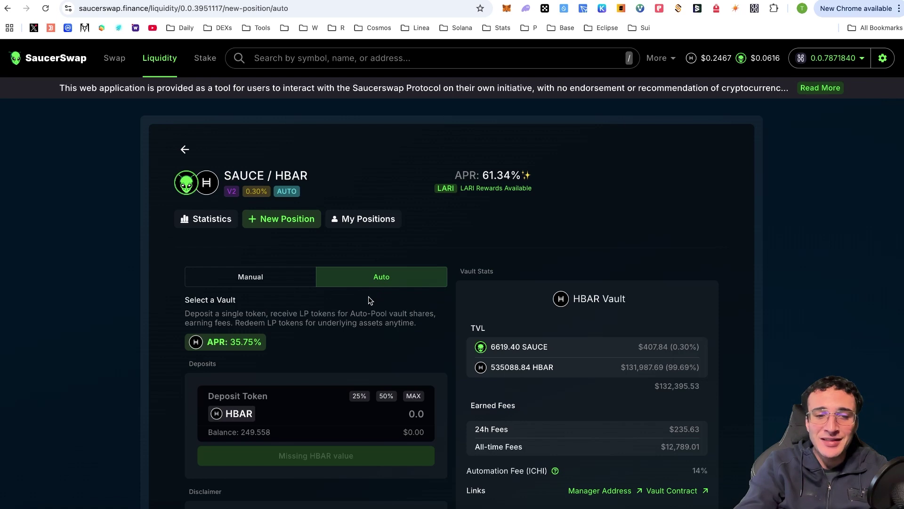
{"action": "left_click", "coordinate": [291, 276]}
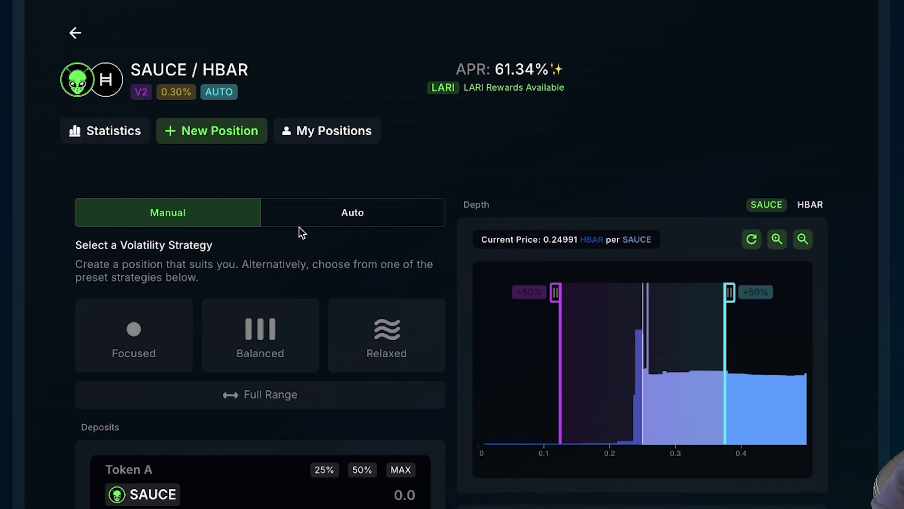
{"action": "scroll", "coordinate": [299, 231], "scroll_direction": "down", "scroll_amount": 3}
Step: Compare Focused, Balanced and Relaxed presets, settling on Balanced (0.21453–0.28958 HBAR per SAUCE)
{"action": "left_click", "coordinate": [151, 196]}
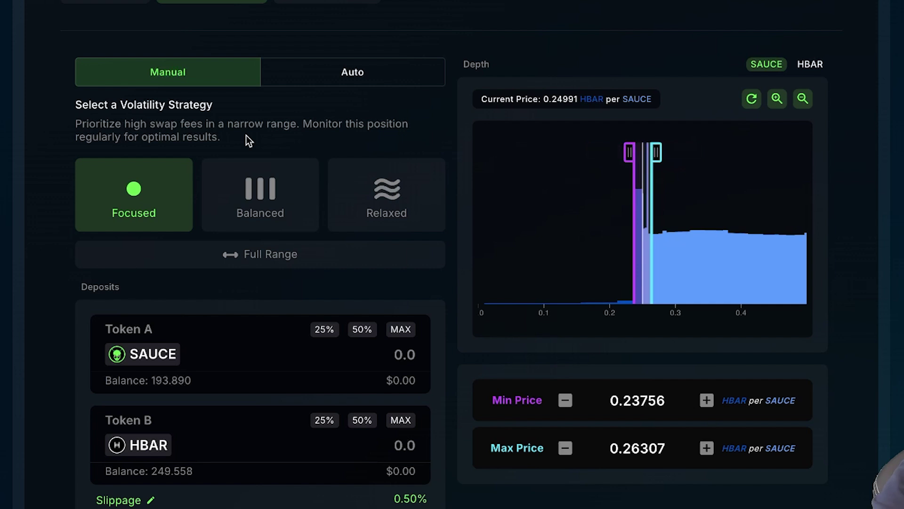
{"action": "left_click", "coordinate": [278, 216]}
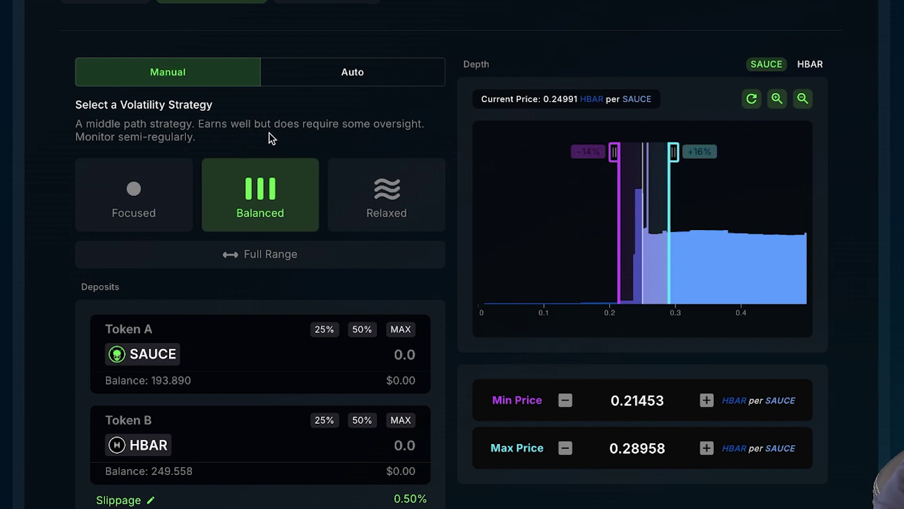
{"action": "left_click", "coordinate": [386, 193]}
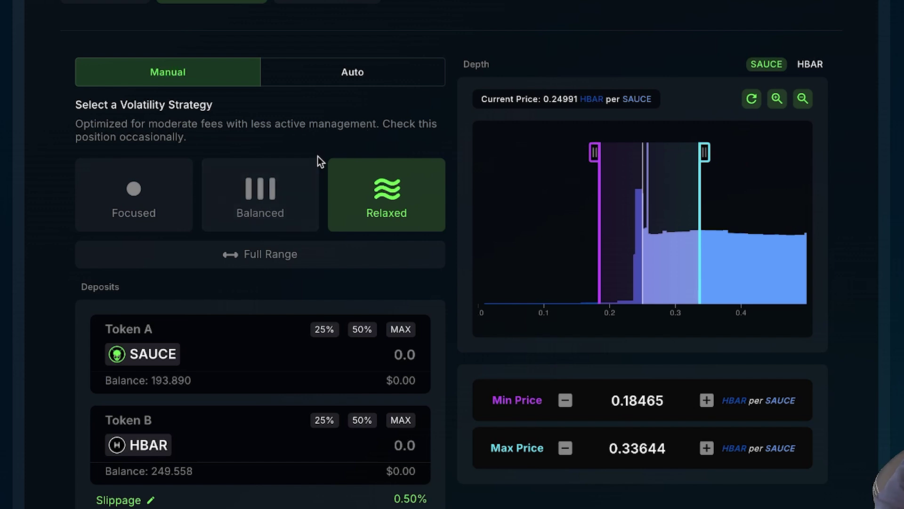
{"action": "left_click", "coordinate": [151, 209]}
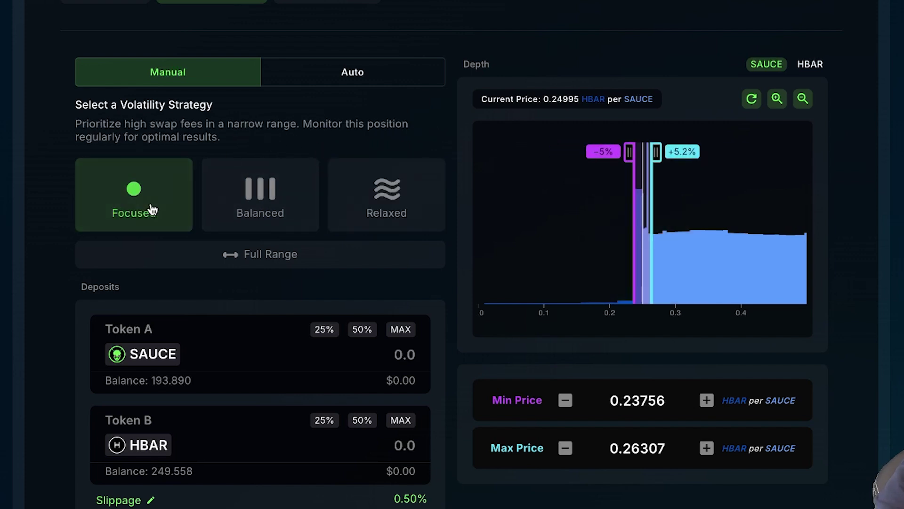
{"action": "left_click", "coordinate": [253, 197]}
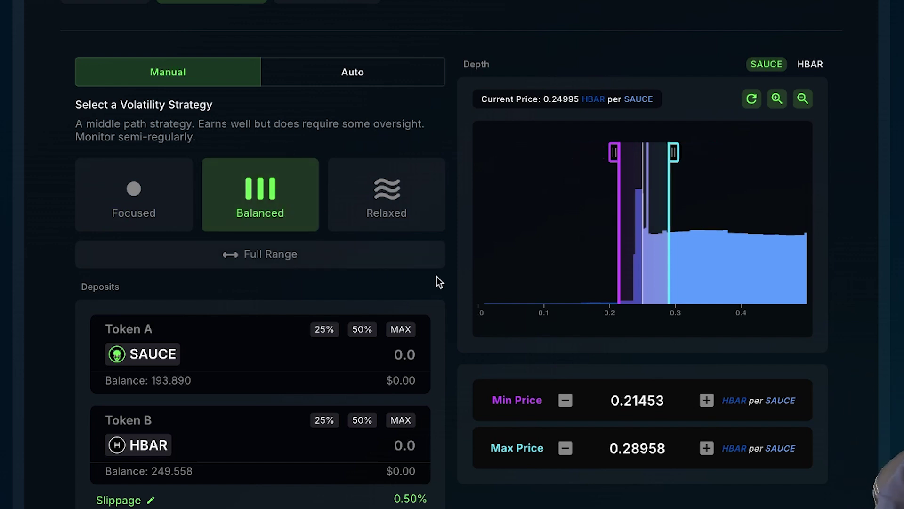
{"action": "scroll", "coordinate": [454, 295], "scroll_direction": "down", "scroll_amount": 2}
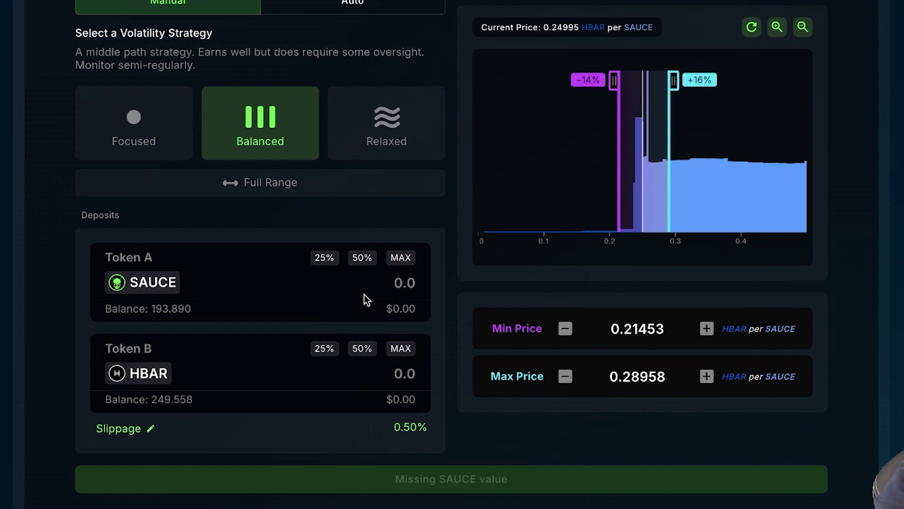
Step: Mint the position with 25% of SAUCE: 48.472737 SAUCE plus 12.56357929 HBAR, wallet-approved
{"action": "left_click", "coordinate": [329, 266]}
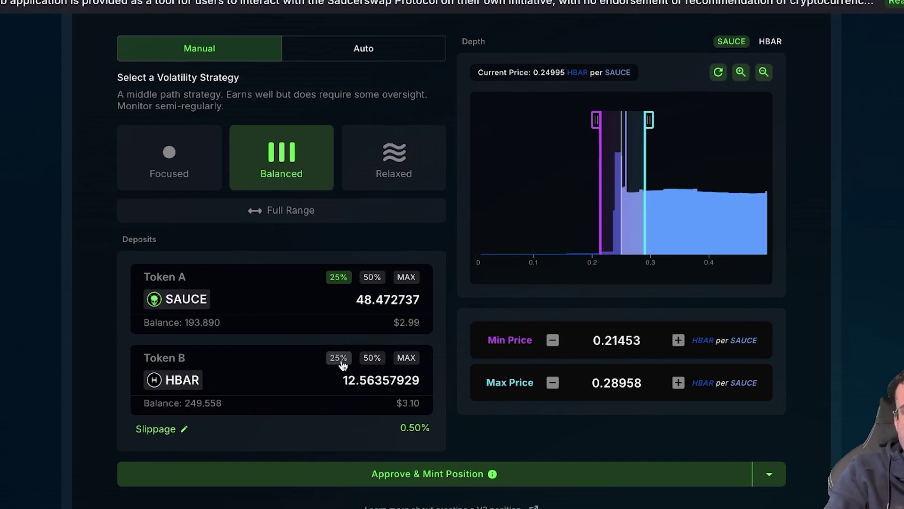
{"action": "left_click", "coordinate": [449, 477]}
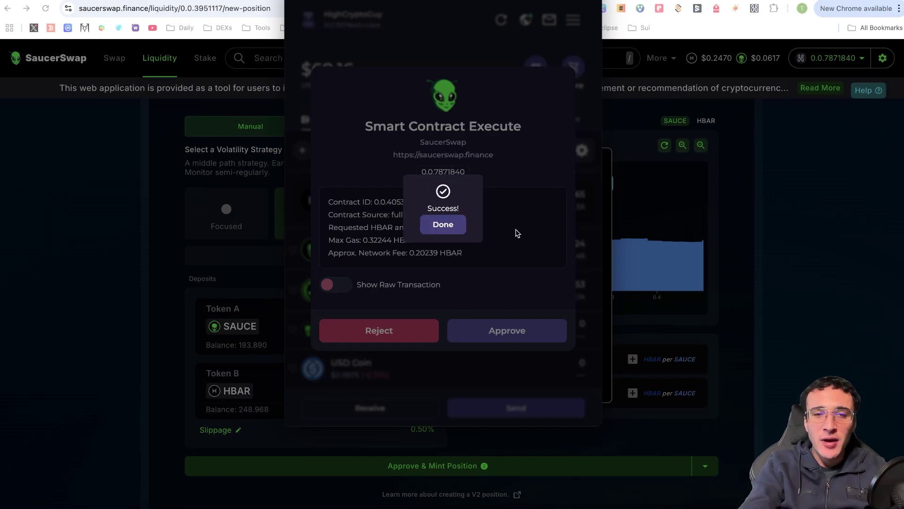
{"action": "left_click", "coordinate": [451, 230]}
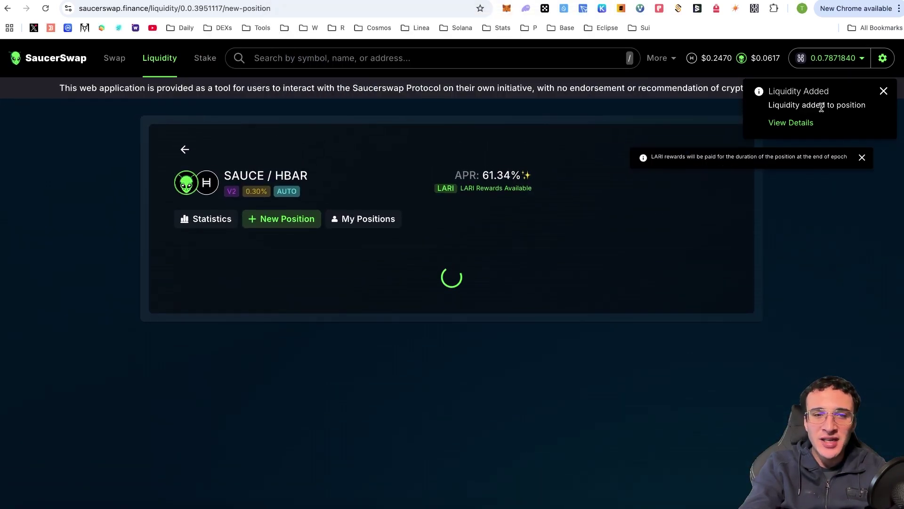
Step: Find the new SAUCE/HBAR position under My Positions and review its details
{"action": "left_click", "coordinate": [382, 228]}
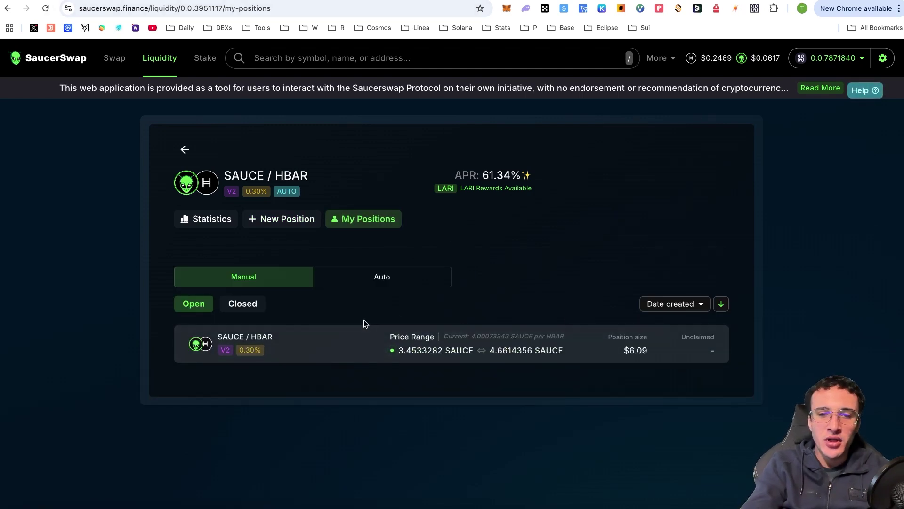
{"action": "left_click", "coordinate": [585, 350]}
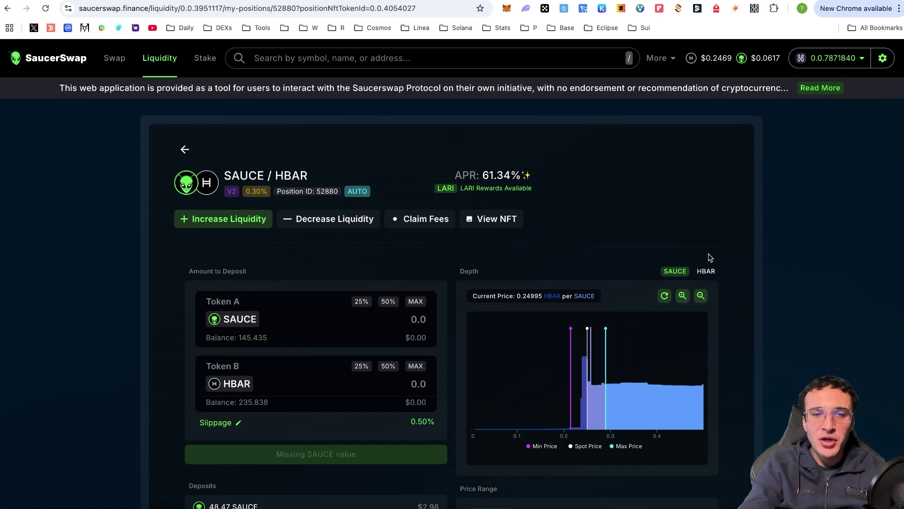
{"action": "scroll", "coordinate": [711, 257], "scroll_direction": "down", "scroll_amount": 1}
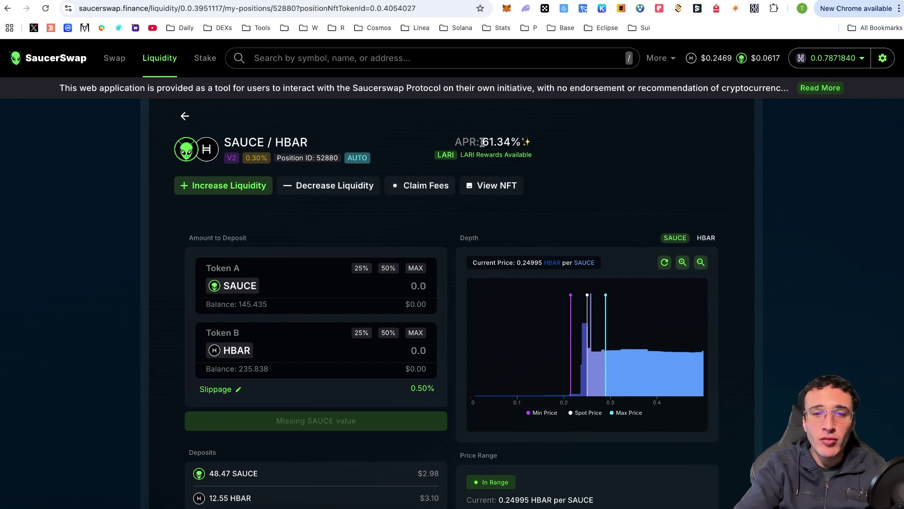
{"action": "scroll", "coordinate": [705, 162], "scroll_direction": "down", "scroll_amount": 3}
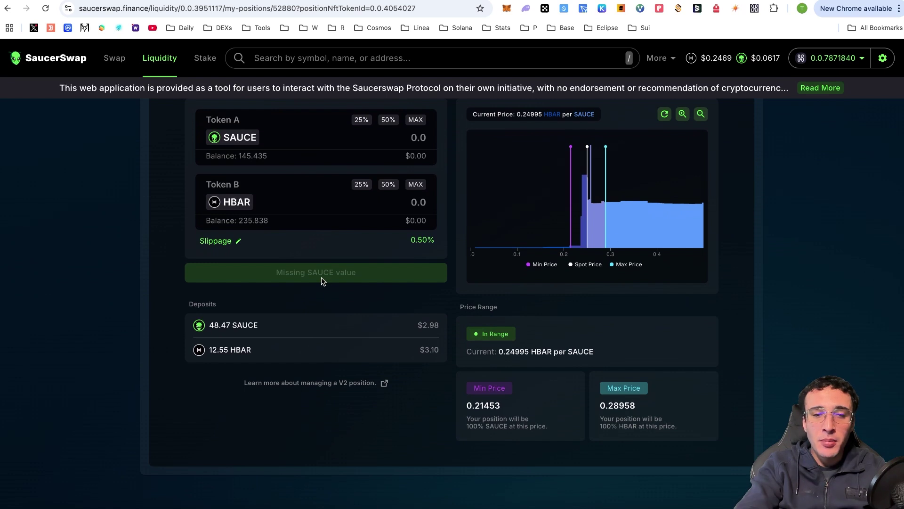
{"action": "scroll", "coordinate": [479, 271], "scroll_direction": "up", "scroll_amount": 3}
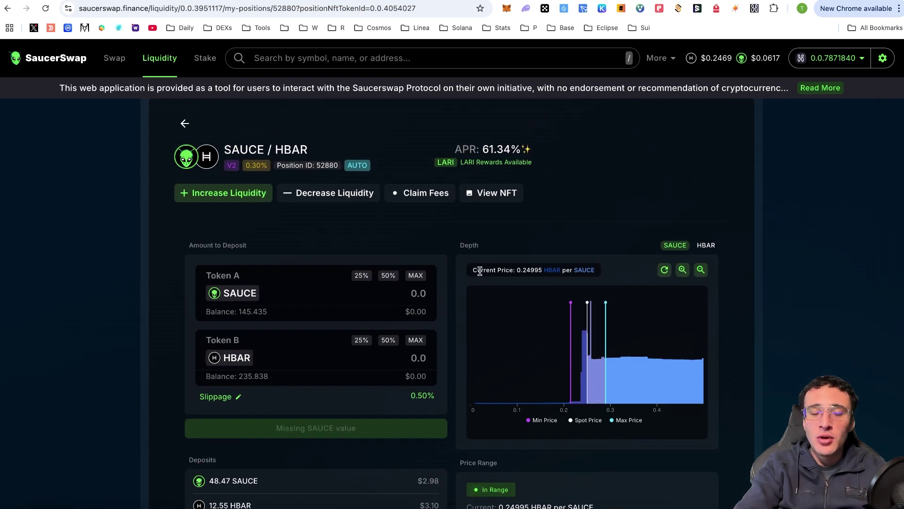
Step: Check the position's empty claimable fees, then move to the SAUCE Stake page
{"action": "left_click", "coordinate": [440, 197]}
{"action": "scroll", "coordinate": [476, 215], "scroll_direction": "down", "scroll_amount": 1}
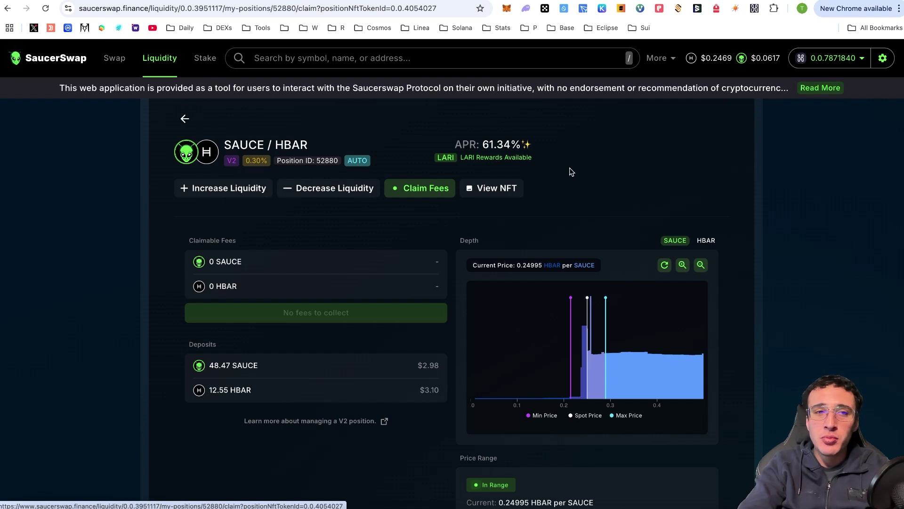
{"action": "left_click", "coordinate": [205, 58]}
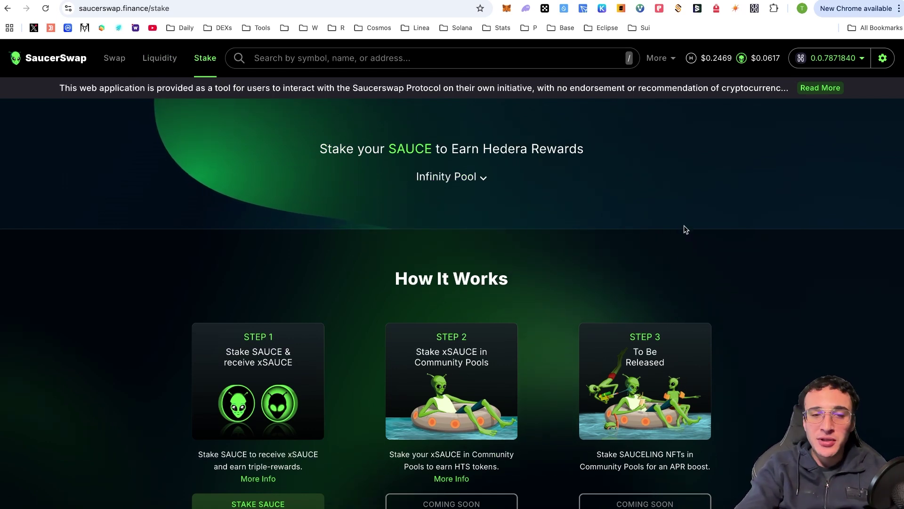
{"action": "scroll", "coordinate": [685, 228], "scroll_direction": "down", "scroll_amount": 2}
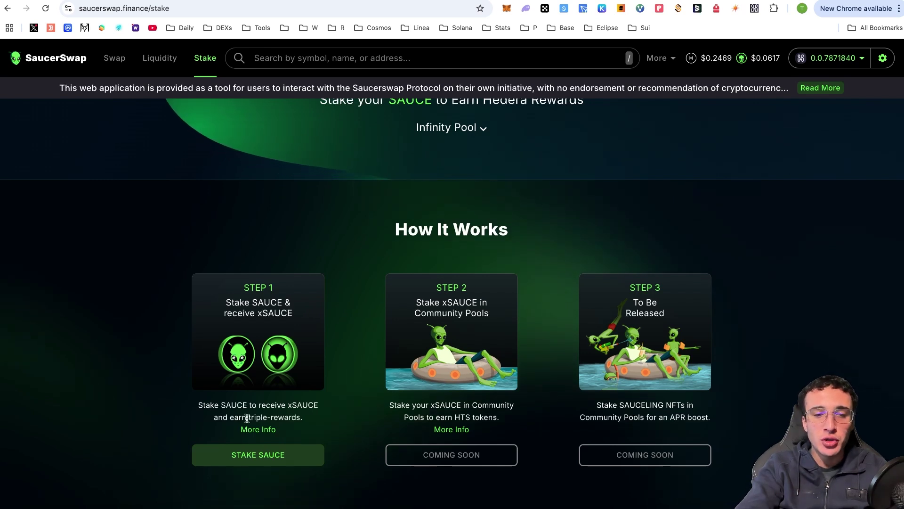
{"action": "left_click", "coordinate": [258, 429]}
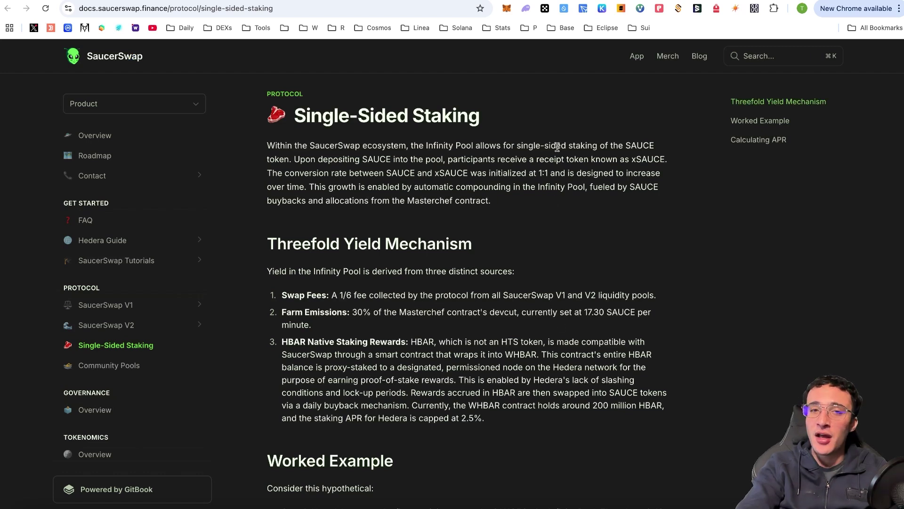
{"action": "key", "text": "super+bracketleft"}
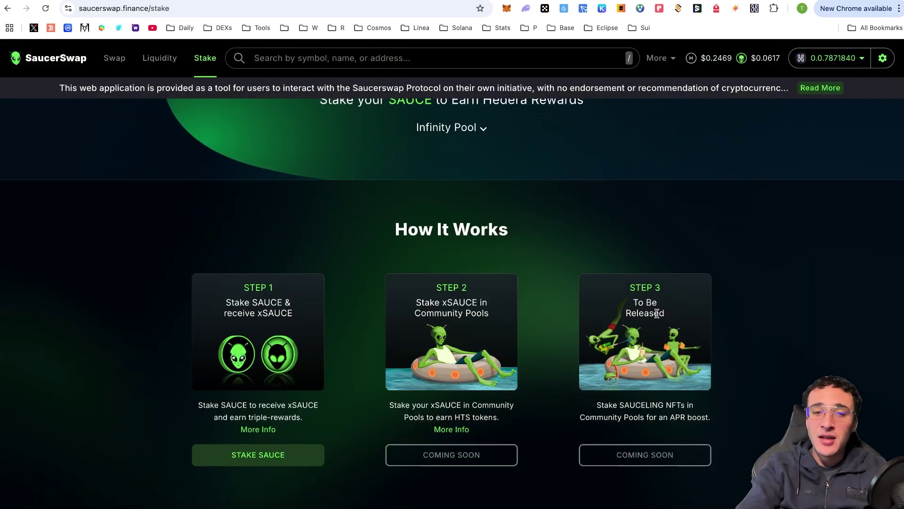
{"action": "scroll", "coordinate": [658, 317], "scroll_direction": "down", "scroll_amount": 1}
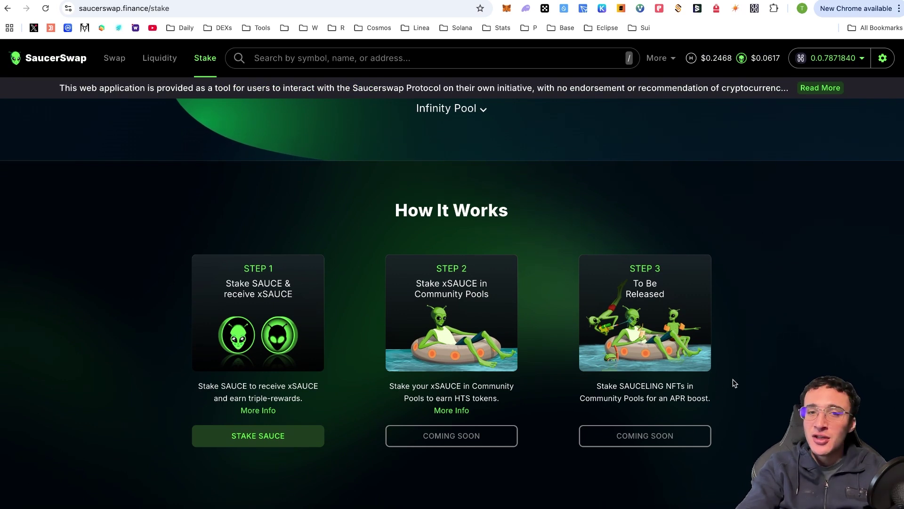
{"action": "scroll", "coordinate": [734, 382], "scroll_direction": "down", "scroll_amount": 3}
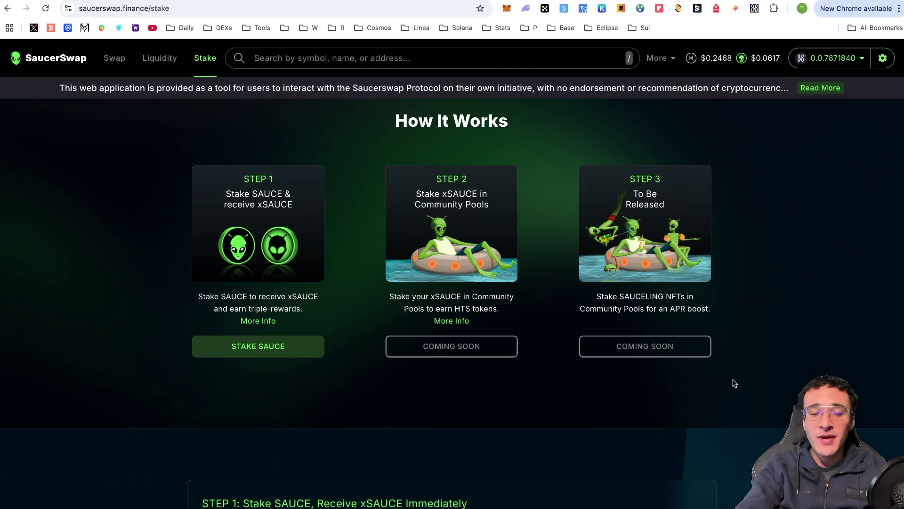
{"action": "scroll", "coordinate": [734, 382], "scroll_direction": "down", "scroll_amount": 5}
{"action": "scroll", "coordinate": [734, 382], "scroll_direction": "down", "scroll_amount": 5}
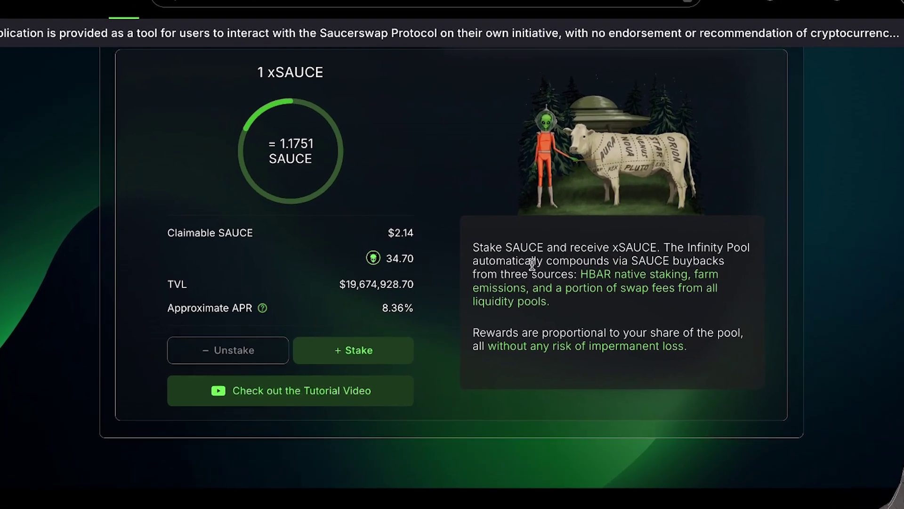
{"action": "scroll", "coordinate": [614, 286], "scroll_direction": "up", "scroll_amount": 2}
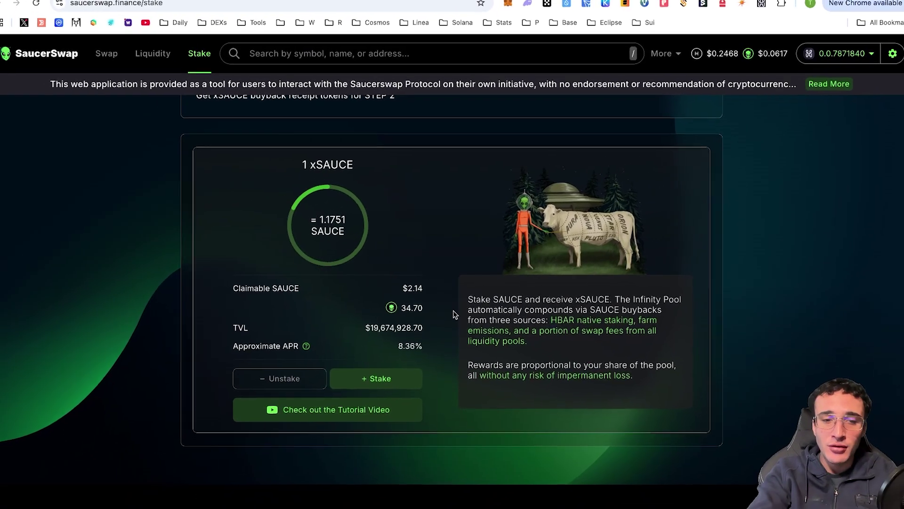
{"action": "scroll", "coordinate": [455, 316], "scroll_direction": "up", "scroll_amount": 2}
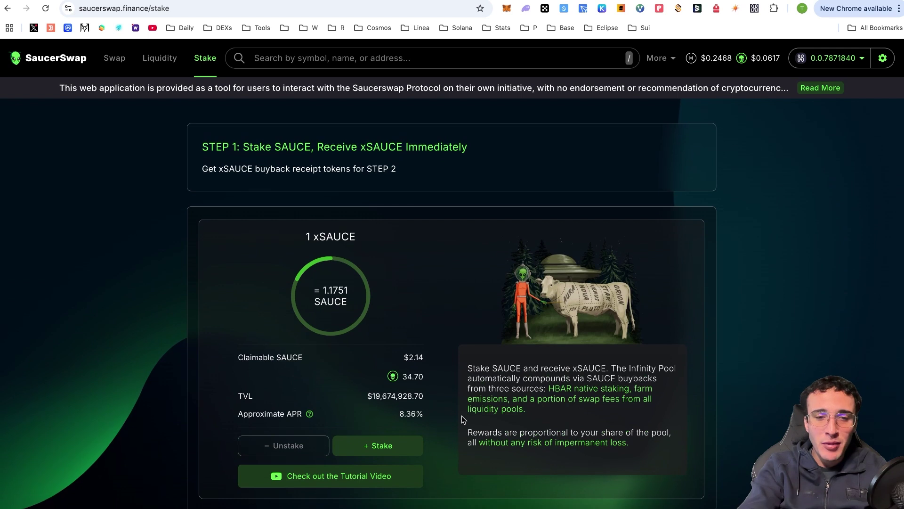
Step: Stake 25% of SAUCE (36.358951) into the Infinity Pool, approving it in HashPack
{"action": "left_click", "coordinate": [381, 448]}
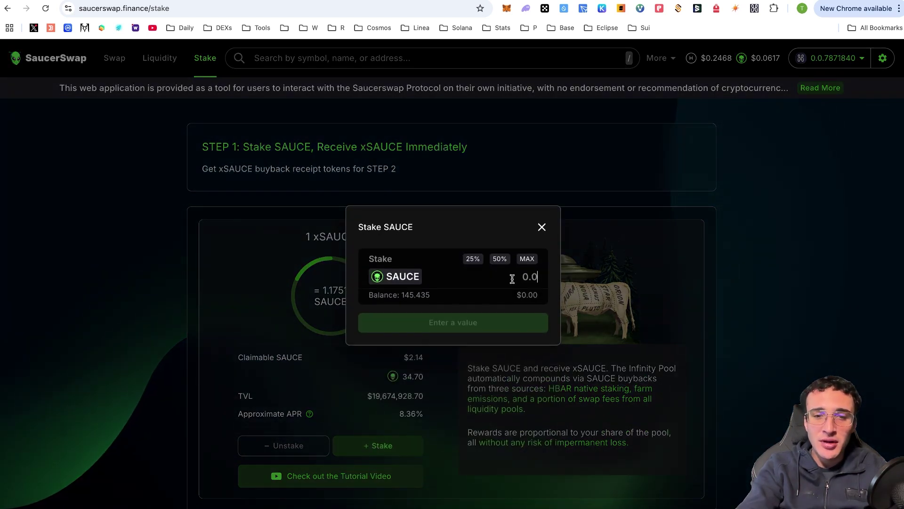
{"action": "left_click", "coordinate": [473, 259]}
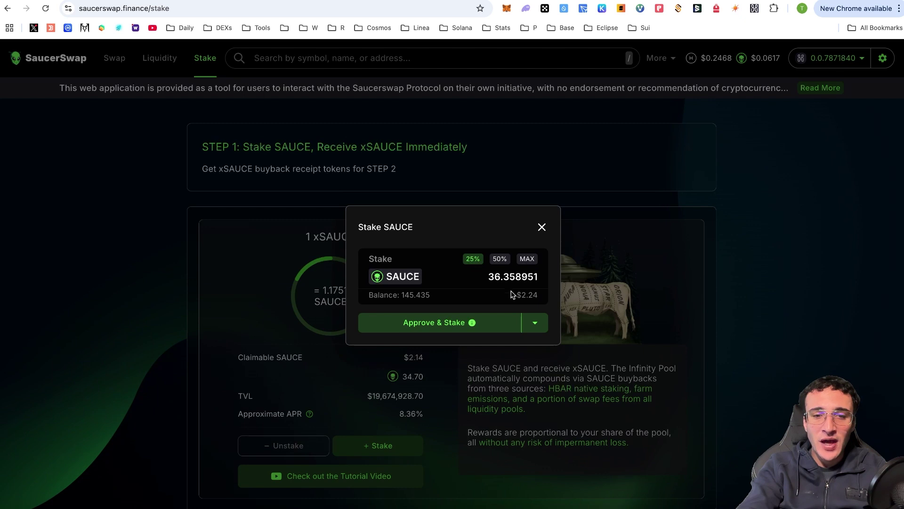
{"action": "left_click", "coordinate": [476, 321]}
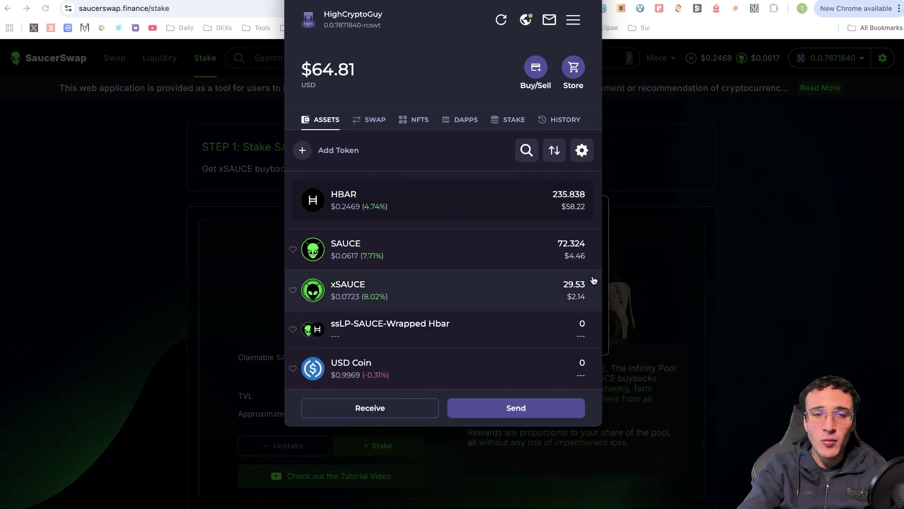
{"action": "left_click", "coordinate": [760, 200]}
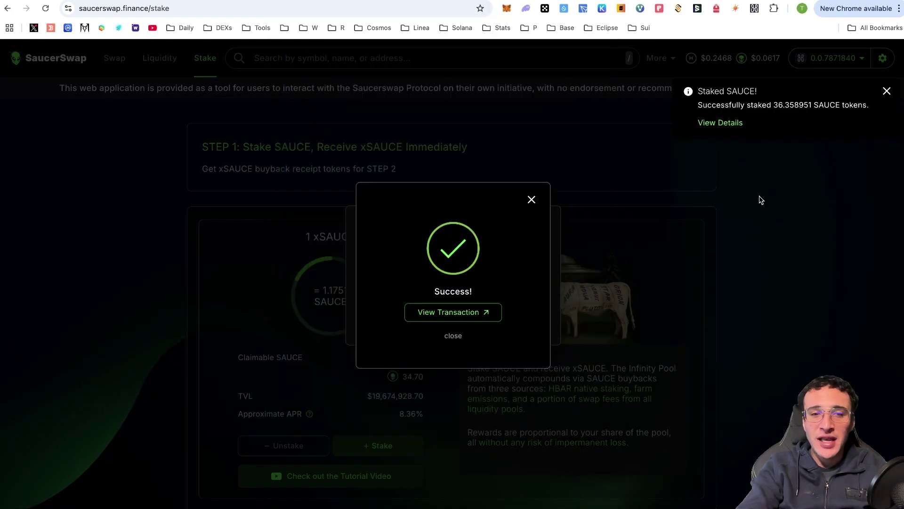
{"action": "left_click", "coordinate": [532, 200]}
{"action": "left_click", "coordinate": [541, 226]}
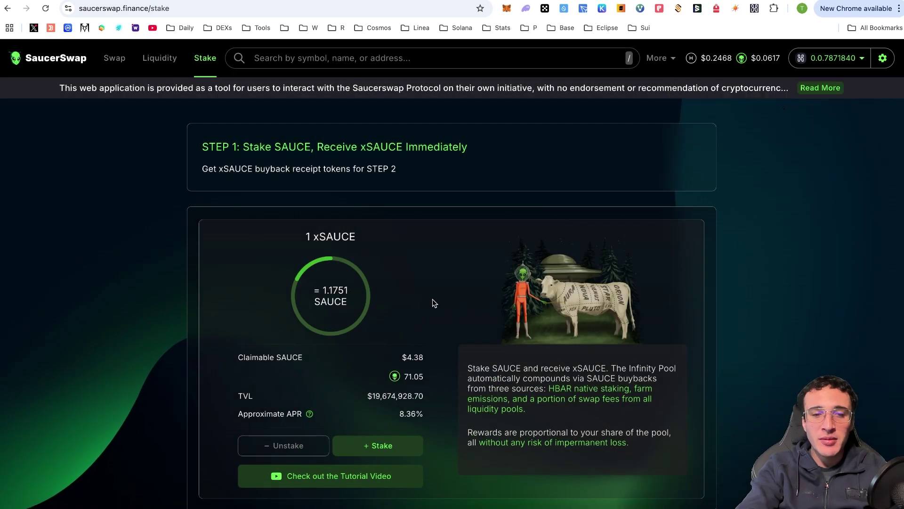
{"action": "scroll", "coordinate": [434, 303], "scroll_direction": "down", "scroll_amount": 2}
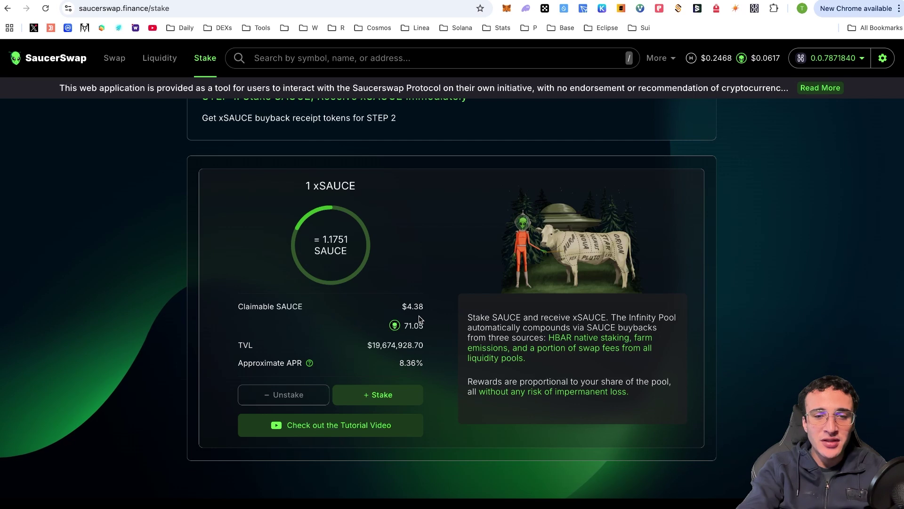
{"action": "left_click", "coordinate": [297, 401]}
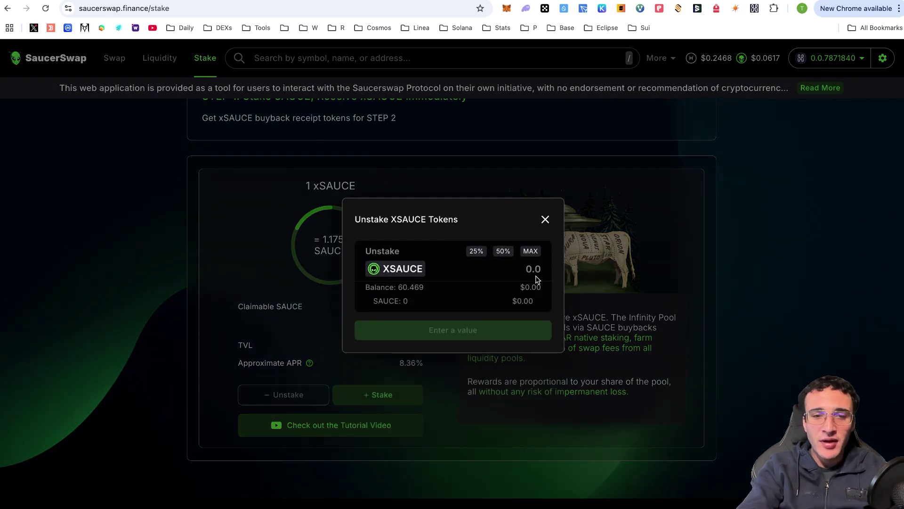
{"action": "left_click", "coordinate": [530, 251]}
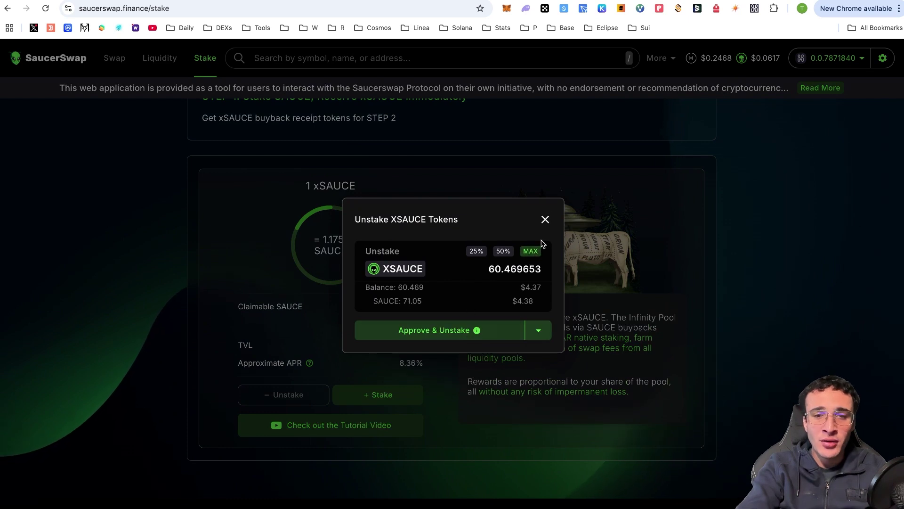
{"action": "left_click", "coordinate": [544, 220]}
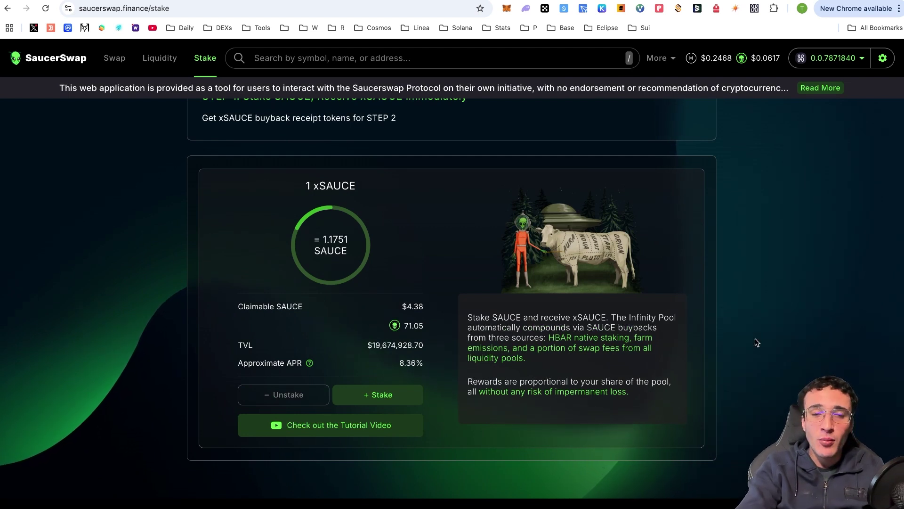
Step: Go to Portfolio via the More menu to view HBAR, SAUCE and XSAUCE holdings
{"action": "scroll", "coordinate": [757, 342], "scroll_direction": "up", "scroll_amount": 2}
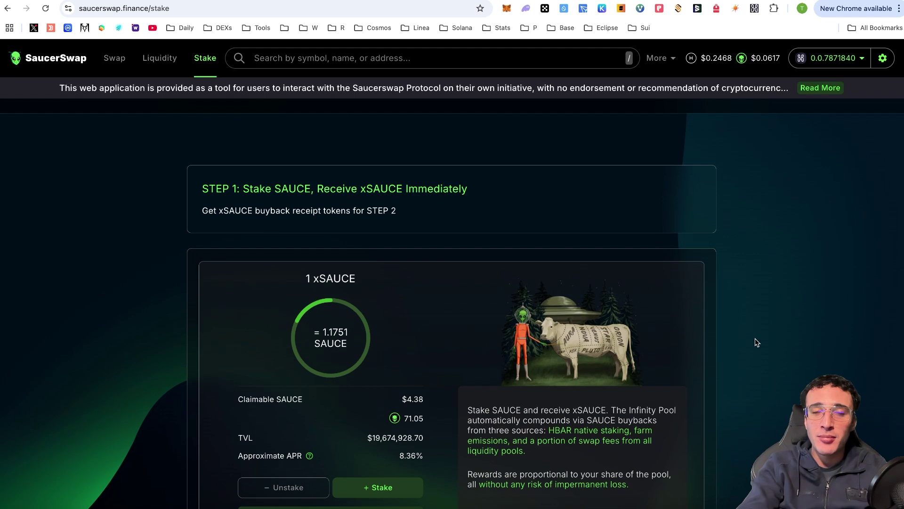
{"action": "scroll", "coordinate": [757, 342], "scroll_direction": "up", "scroll_amount": 8}
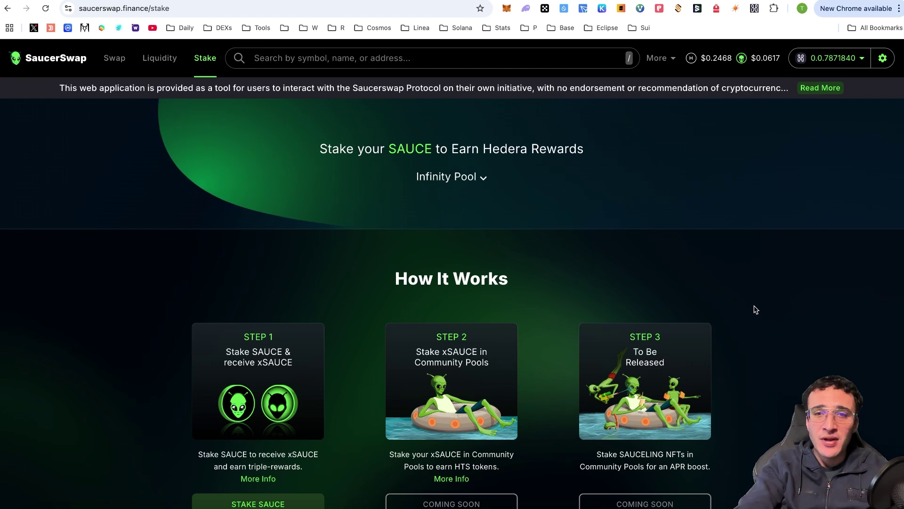
{"action": "left_click", "coordinate": [666, 65]}
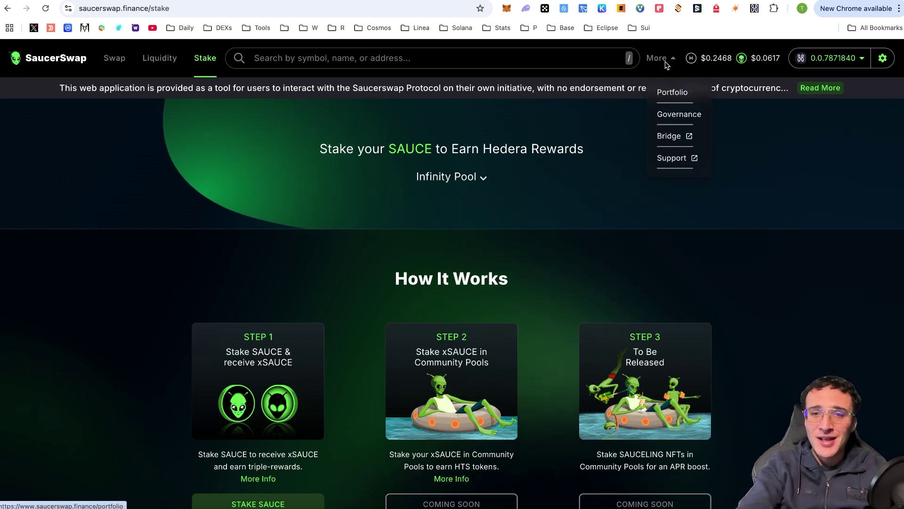
{"action": "left_click", "coordinate": [671, 92]}
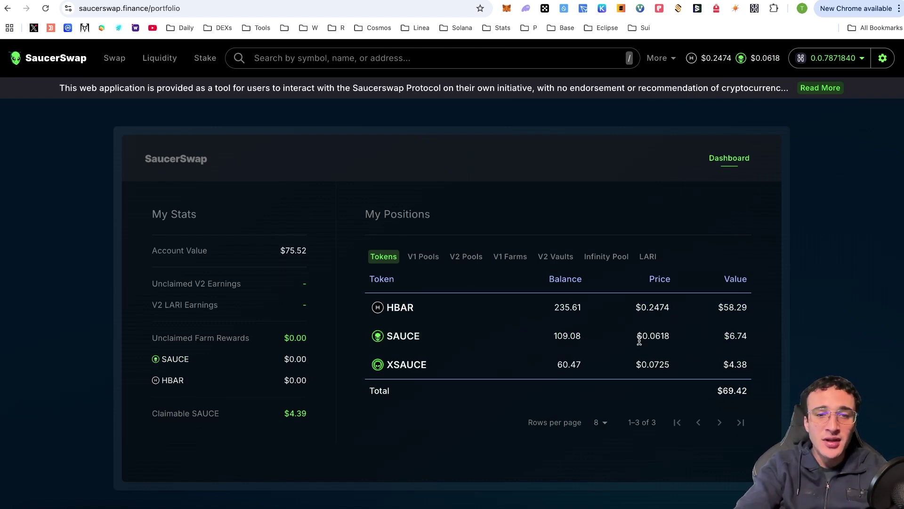
{"action": "left_click", "coordinate": [423, 258]}
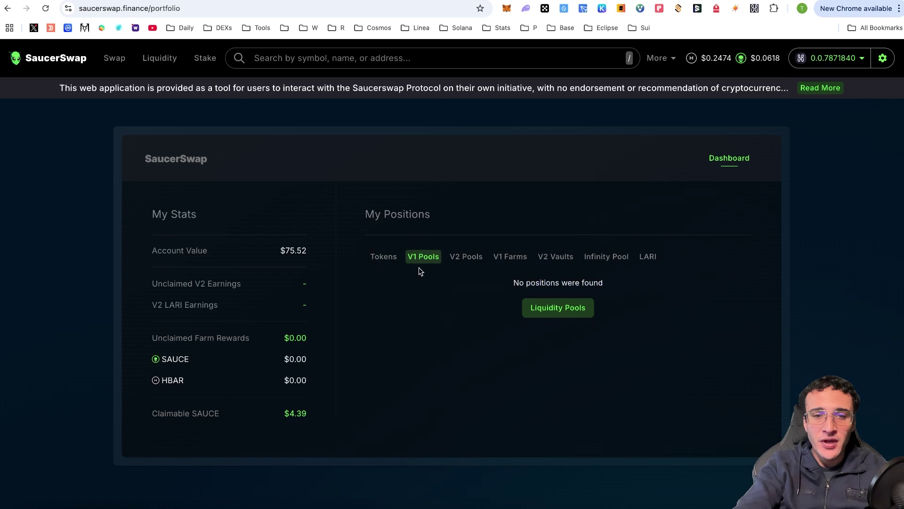
{"action": "left_click", "coordinate": [461, 257]}
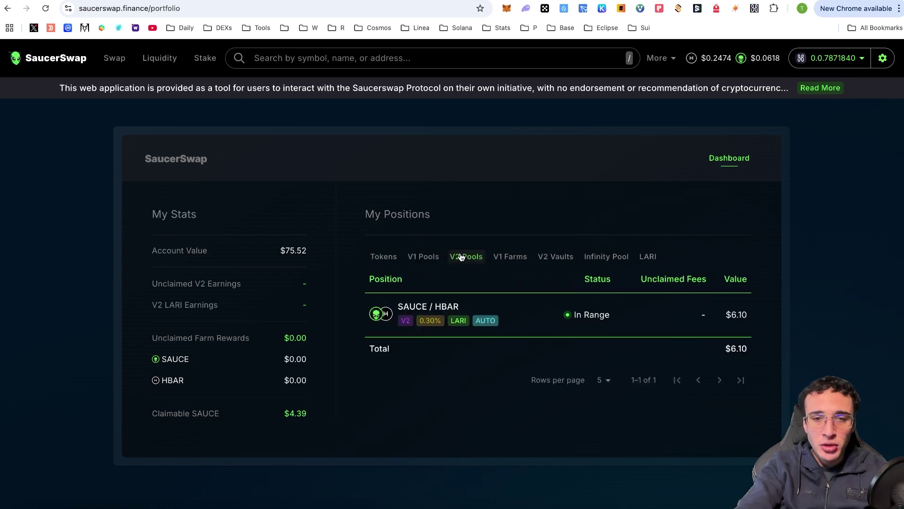
{"action": "left_click", "coordinate": [517, 260]}
{"action": "left_click", "coordinate": [554, 257]}
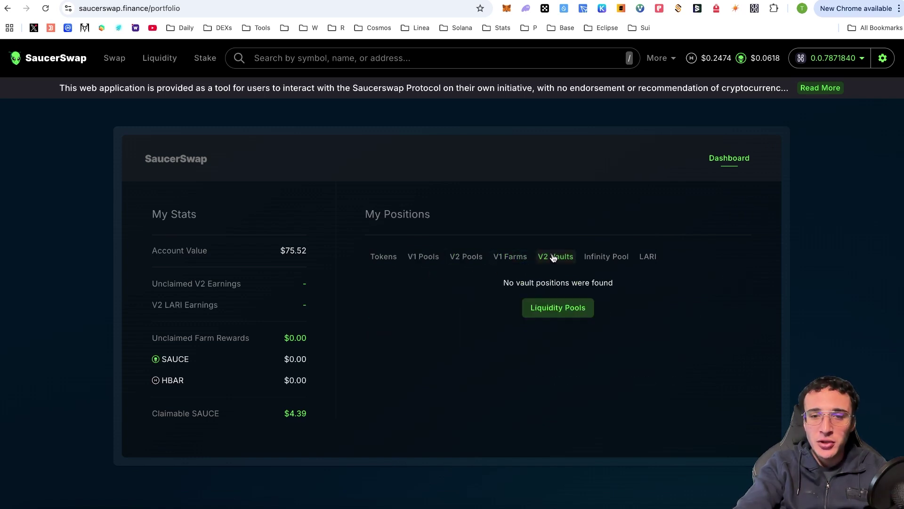
{"action": "left_click", "coordinate": [602, 260]}
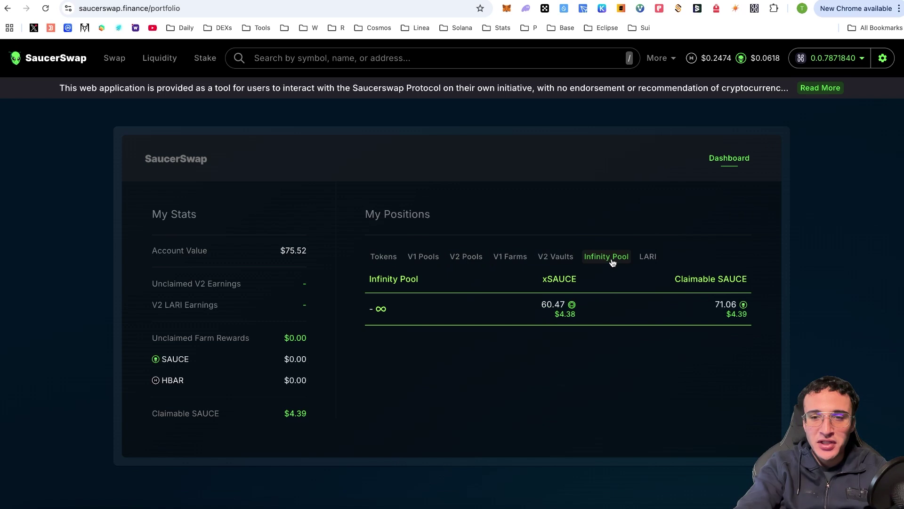
{"action": "left_click", "coordinate": [648, 262]}
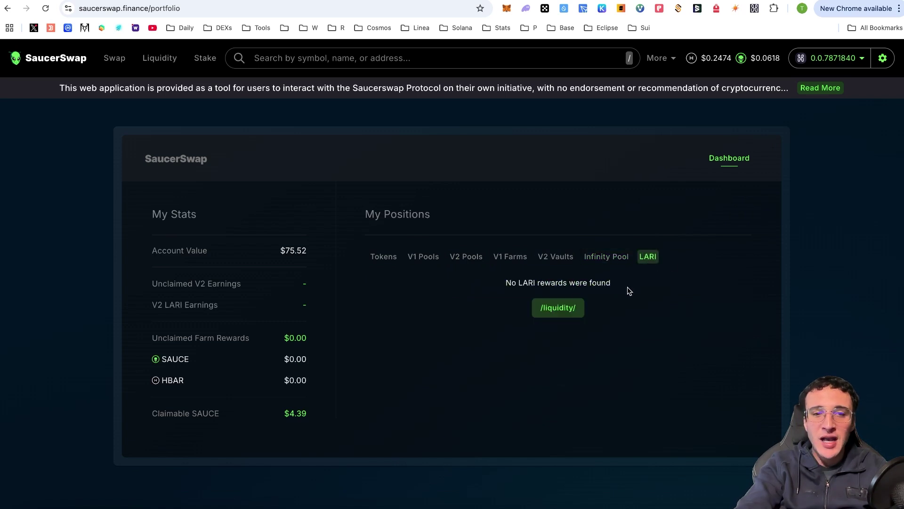
{"action": "left_click", "coordinate": [376, 257]}
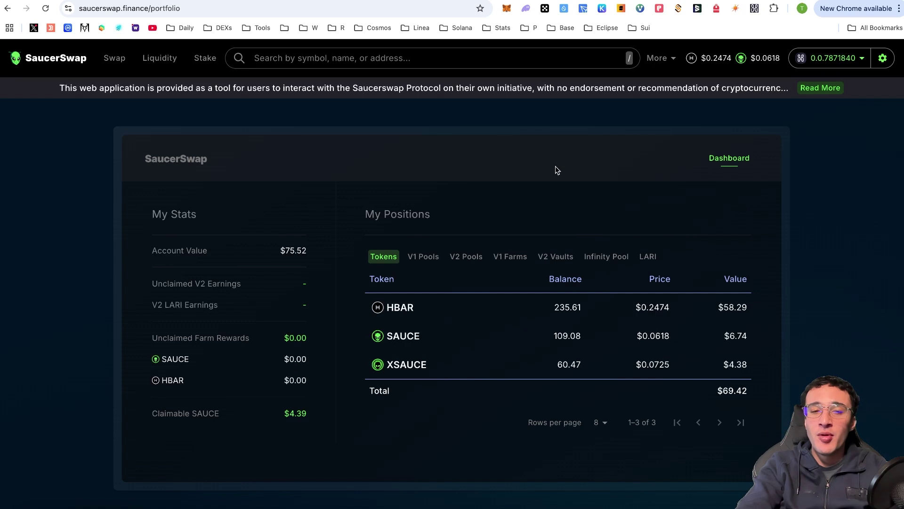
{"action": "left_click", "coordinate": [665, 65]}
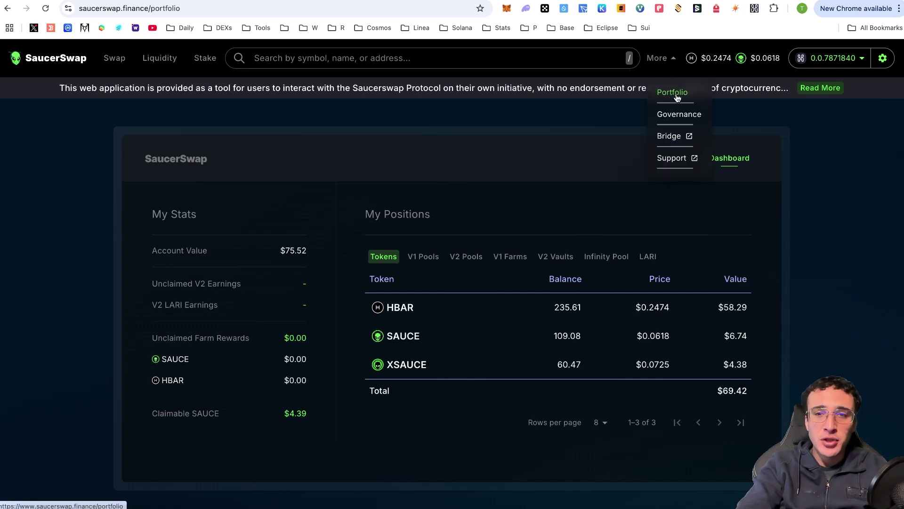
{"action": "left_click", "coordinate": [670, 135]}
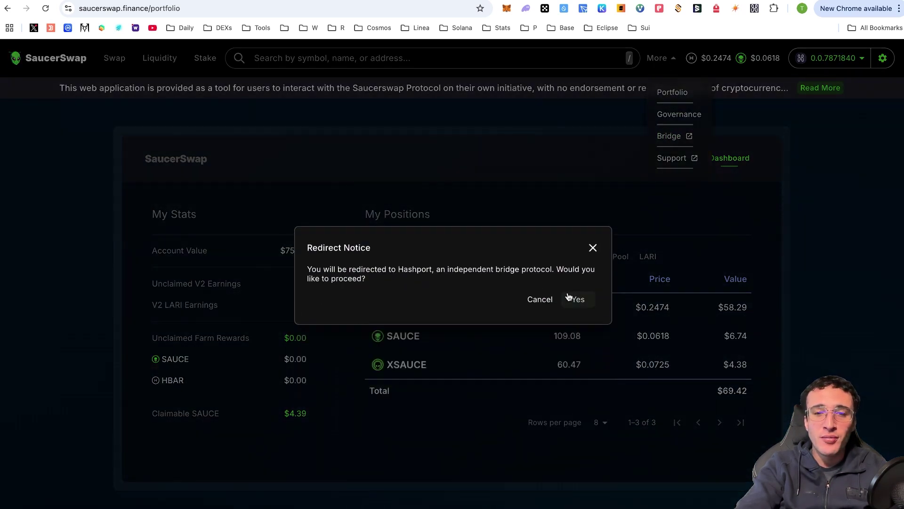
{"action": "left_click", "coordinate": [570, 298]}
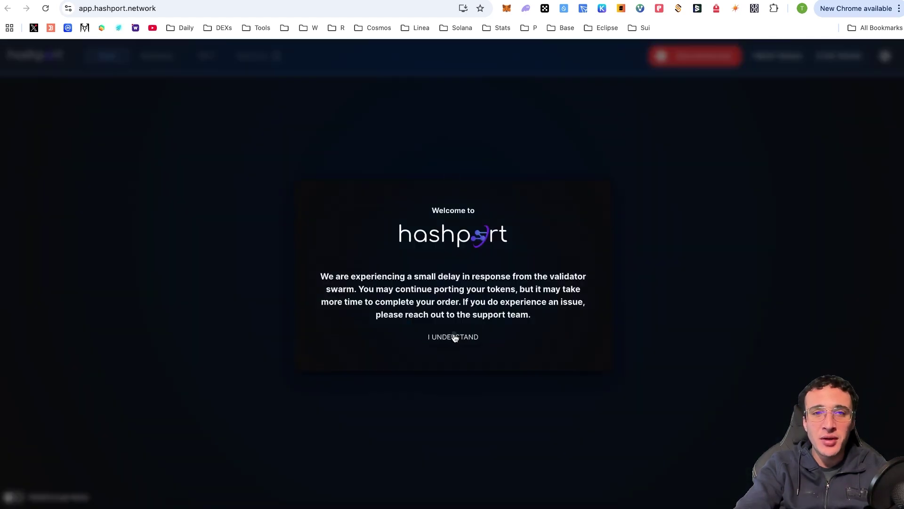
{"action": "left_click", "coordinate": [454, 337]}
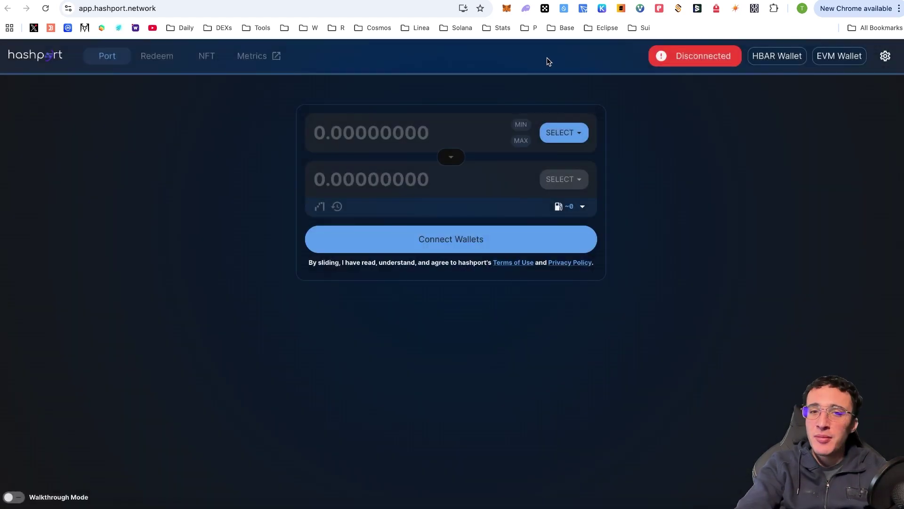
{"action": "left_click", "coordinate": [559, 133]}
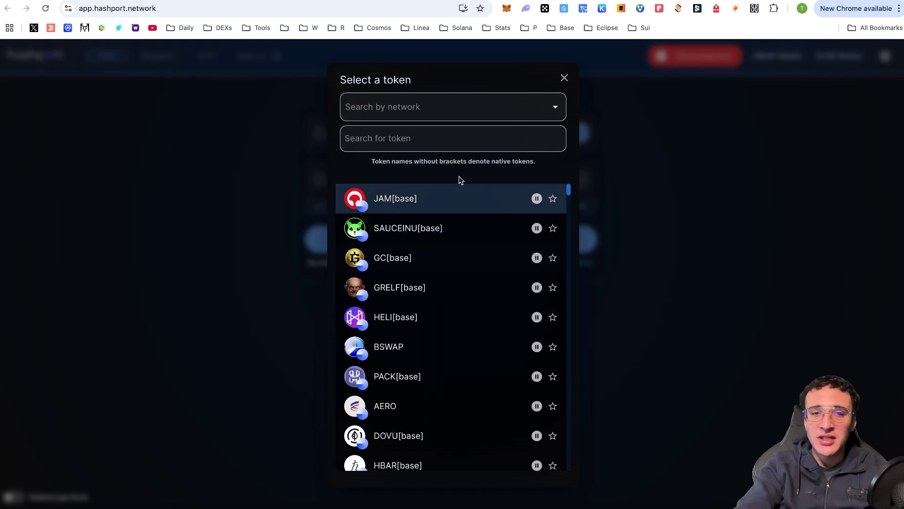
{"action": "left_click", "coordinate": [485, 115]}
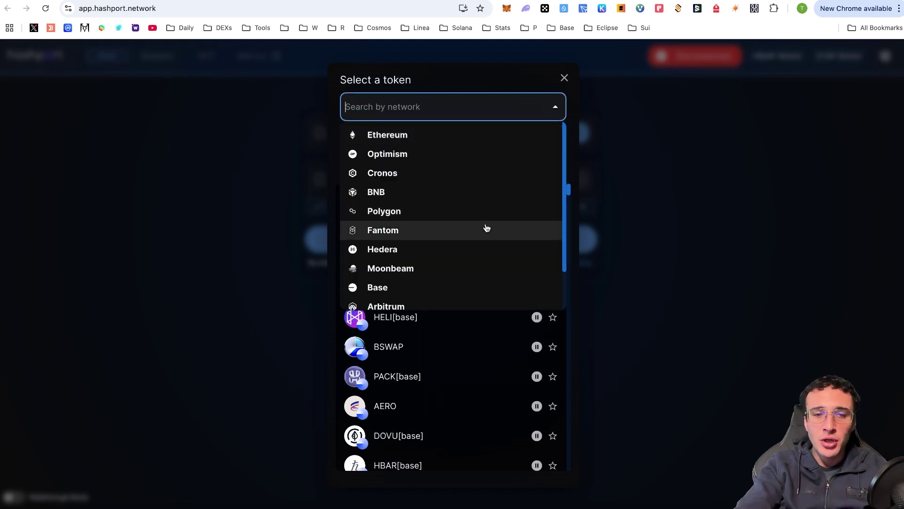
{"action": "left_click", "coordinate": [725, 231]}
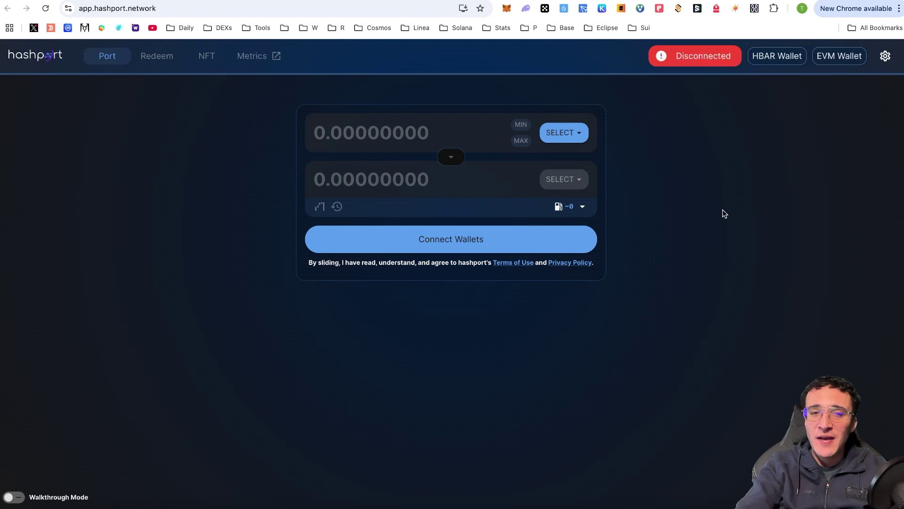
{"action": "left_click", "coordinate": [346, 0]}
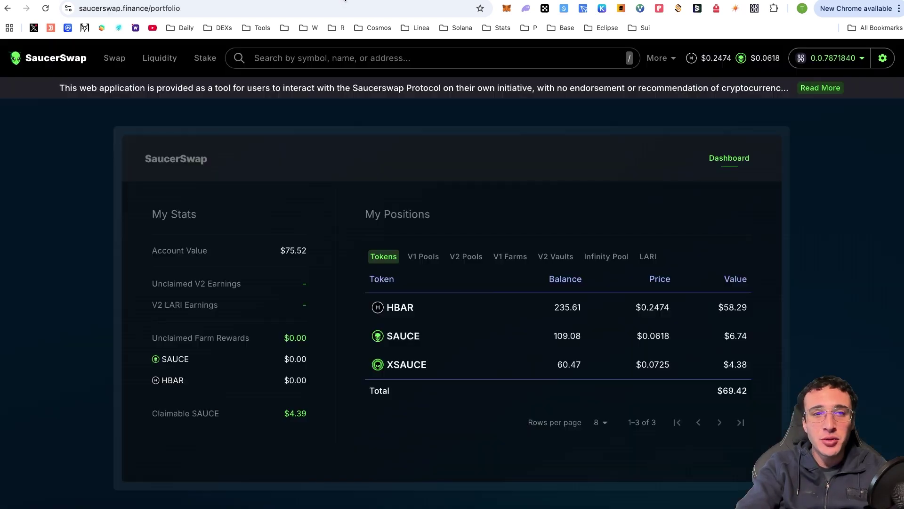